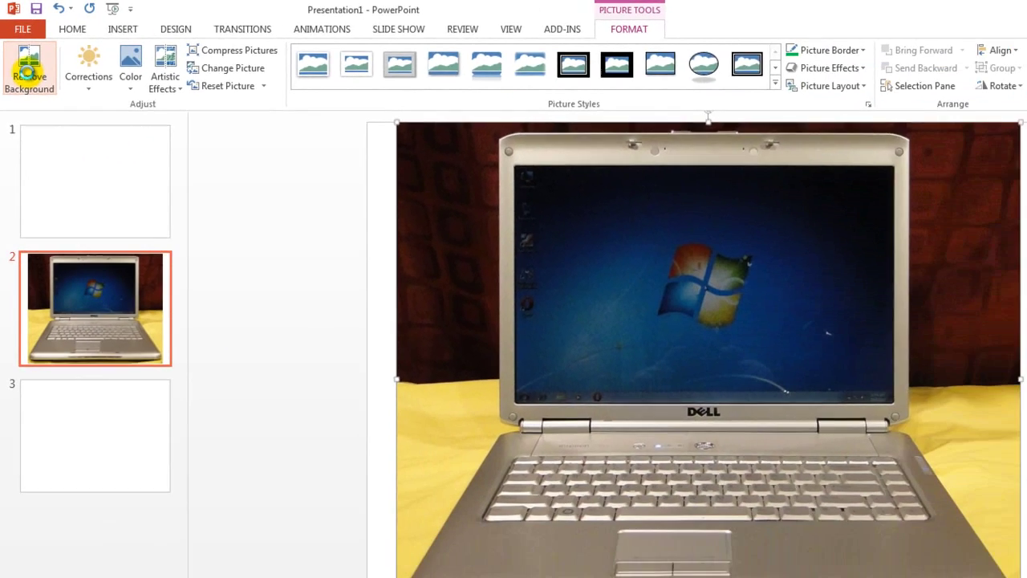
Step: Try removing the laptop picture's background with the default selection area, keep the result, and undo it
left_click(36, 93)
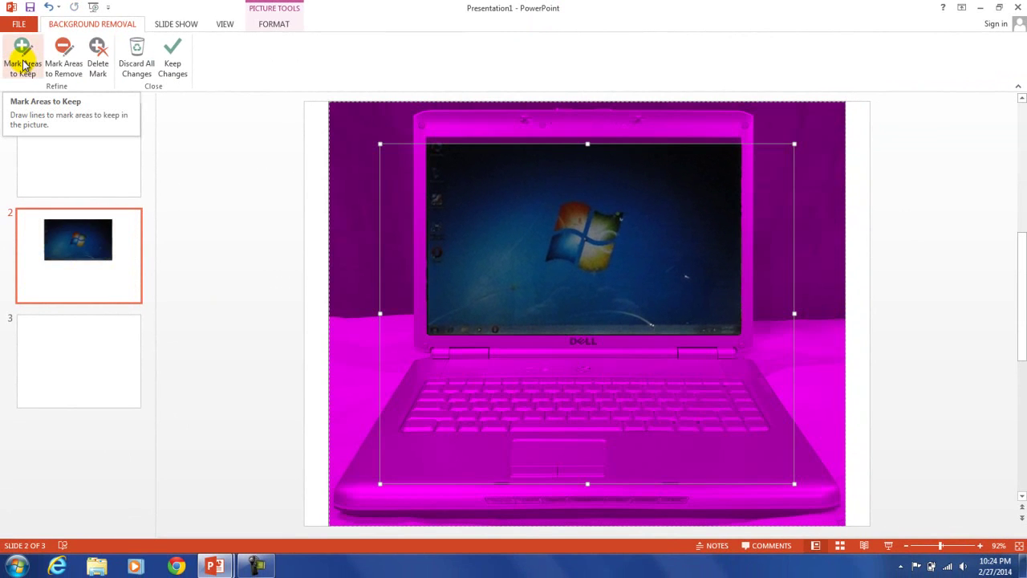
left_click(343, 480)
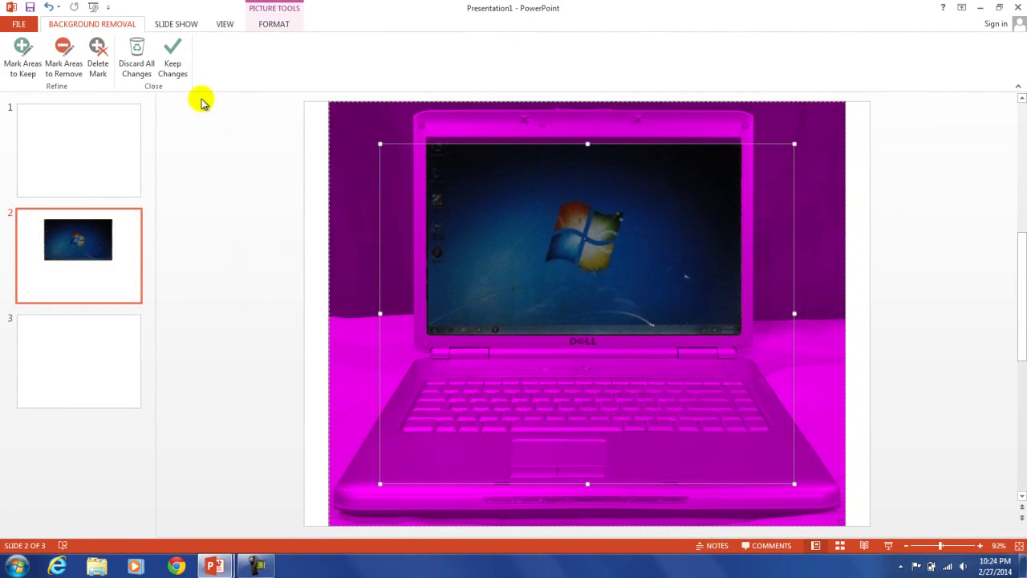
left_click(174, 61)
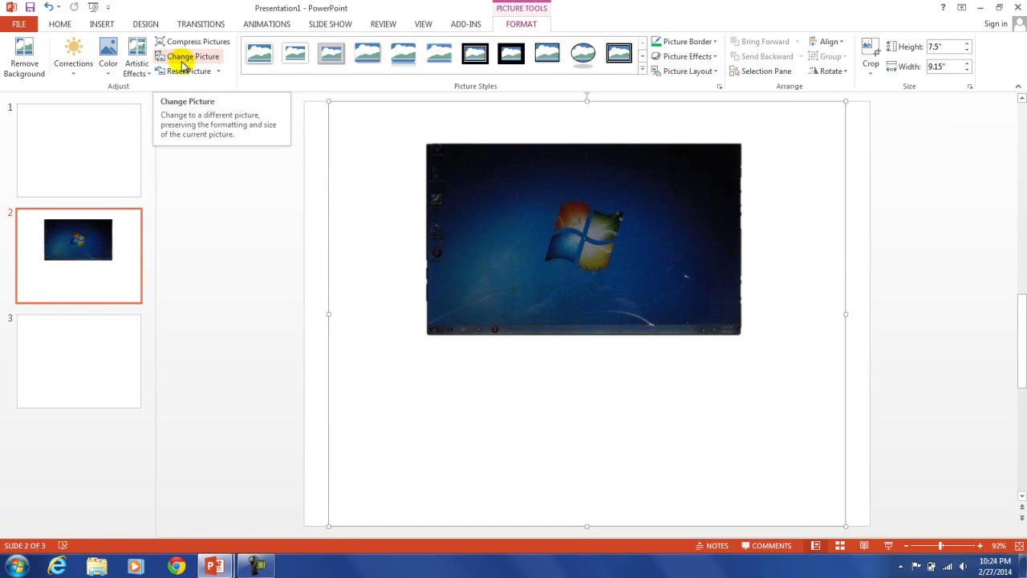
key("ctrl+z")
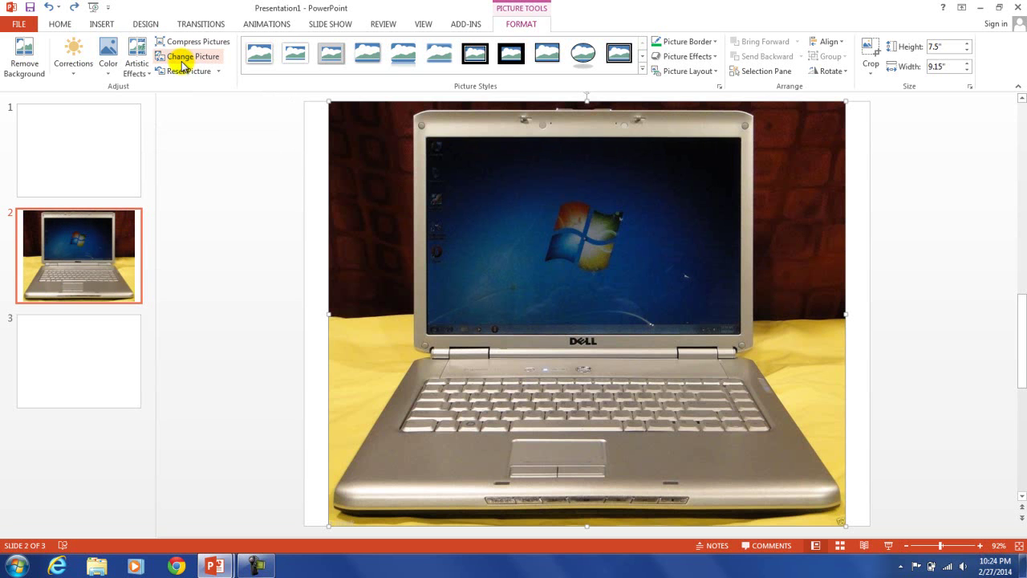
Step: Remove the picture's background with the selection area enlarged on all four sides to enclose the whole laptop, and keep the changes
left_click(25, 56)
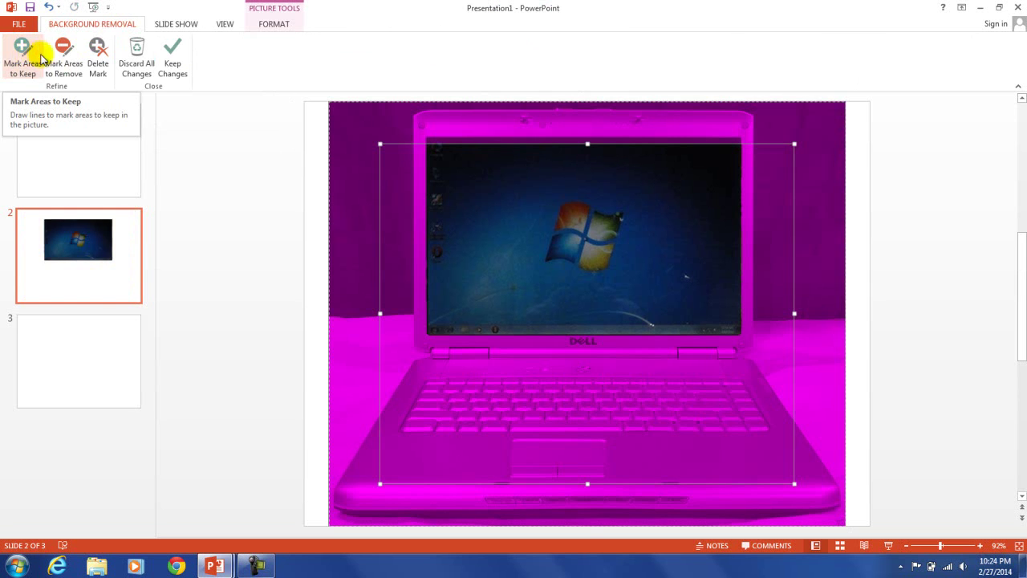
left_click(610, 142)
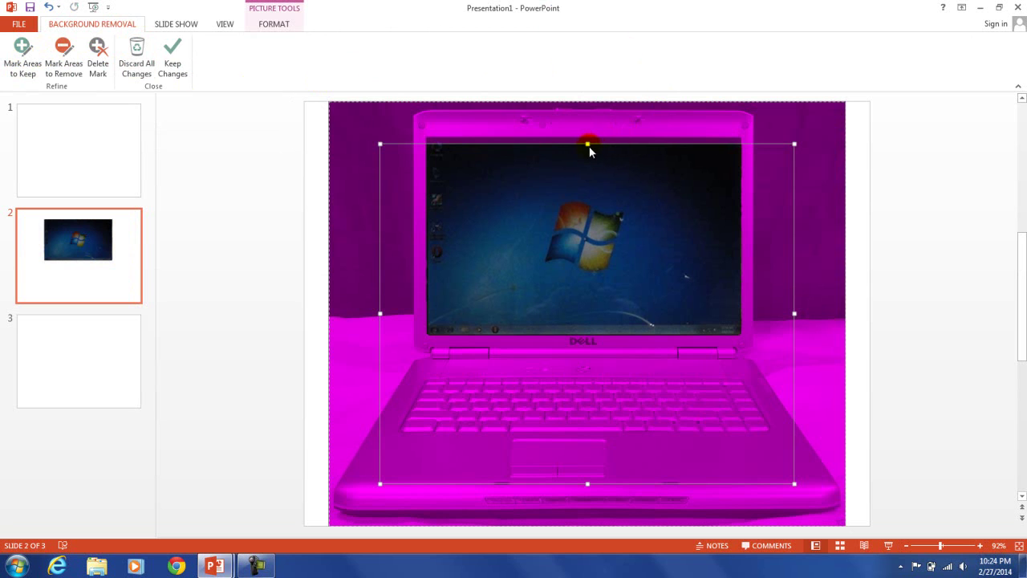
left_click_drag(589, 143, 589, 107)
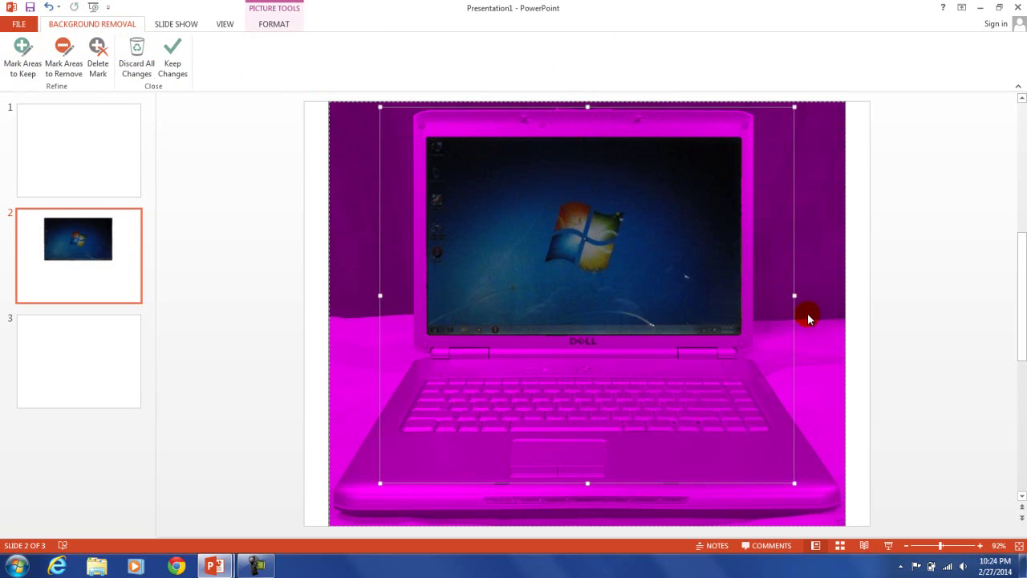
left_click_drag(588, 483, 587, 518)
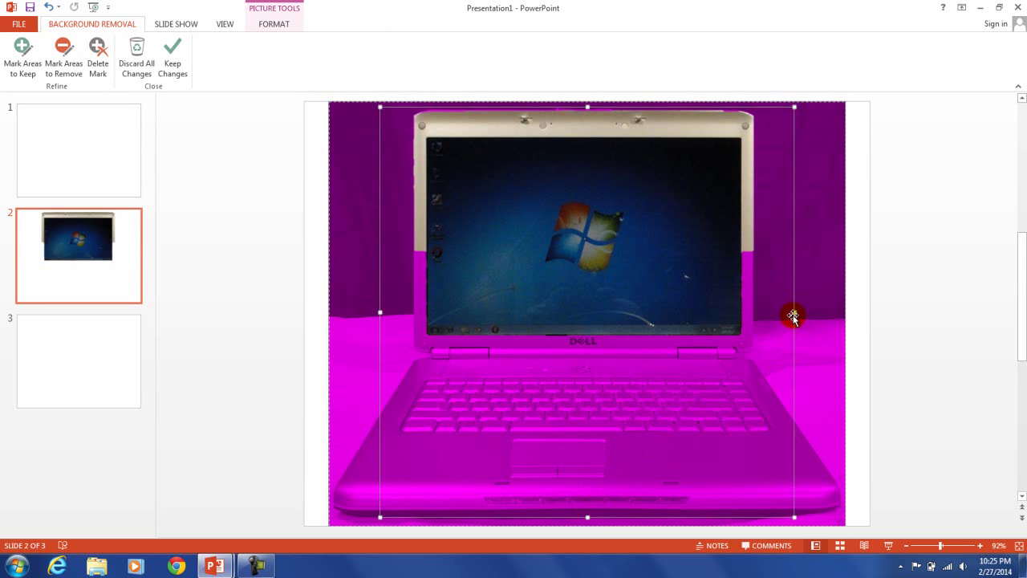
left_click_drag(794, 312, 842, 321)
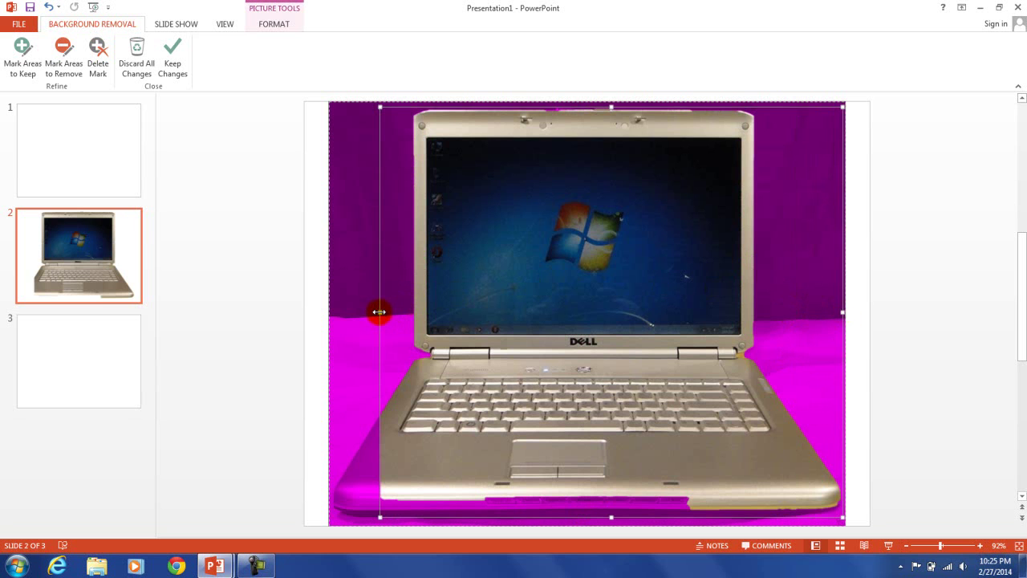
left_click_drag(378, 311, 331, 309)
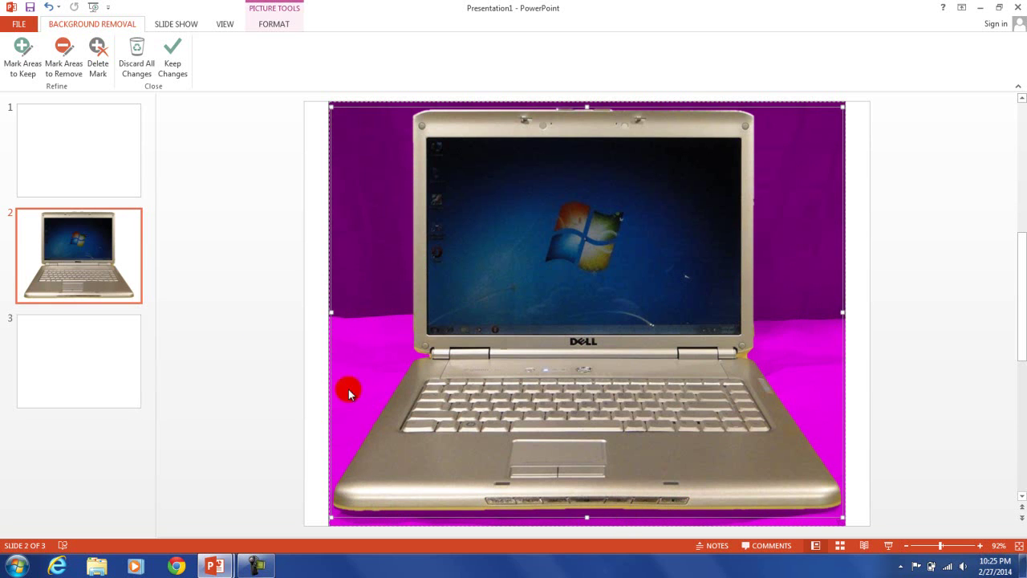
left_click(170, 61)
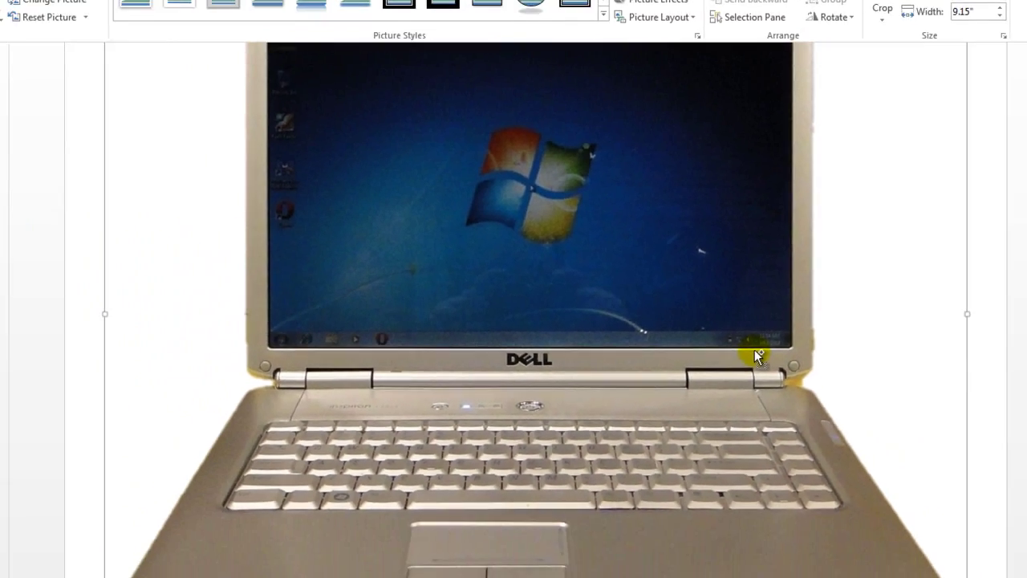
Step: Mark the leftover yellow areas beside the laptop's right hinge and lower right screen edge for removal, and keep the changes
scroll(742, 573, "up", 5, "ctrl")
scroll(862, 474, "up", 3, "ctrl")
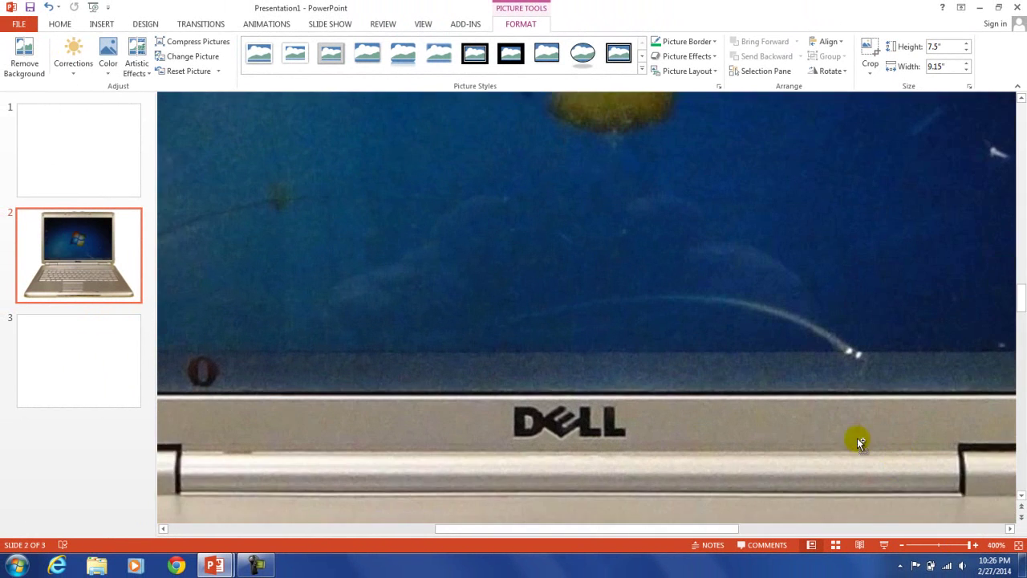
left_click_drag(694, 534, 812, 530)
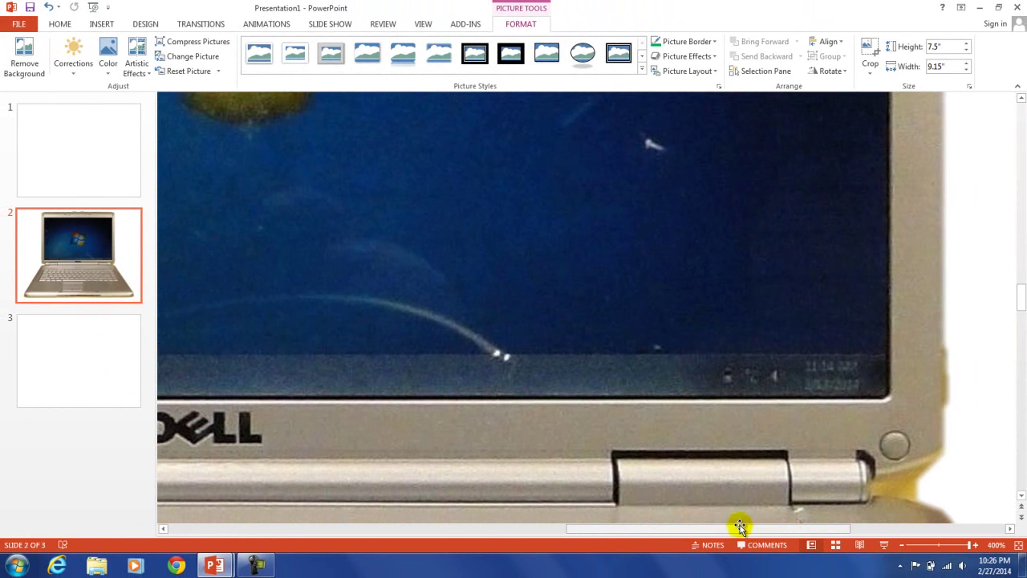
left_click(23, 56)
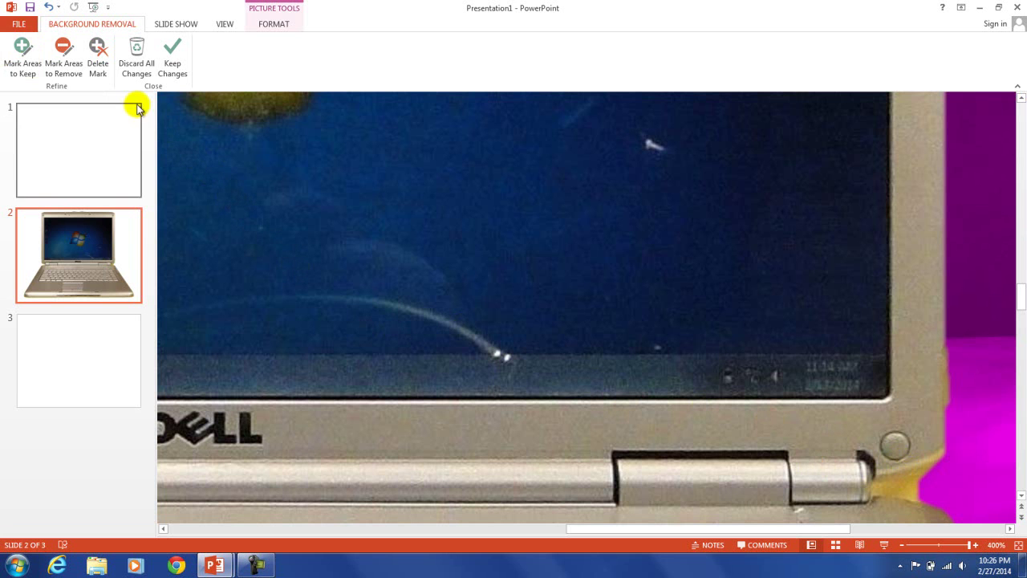
left_click(62, 58)
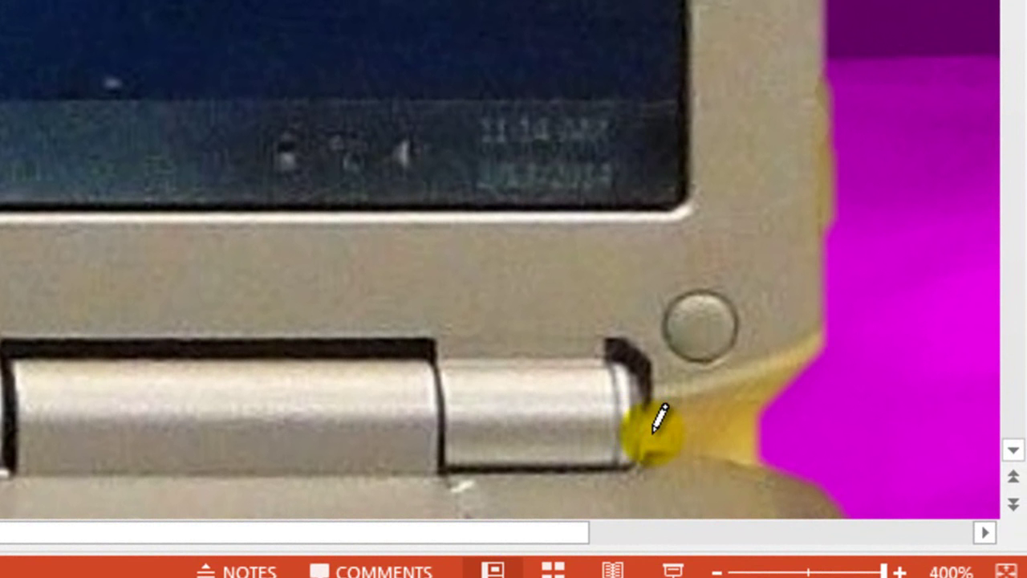
left_click_drag(674, 432, 756, 429)
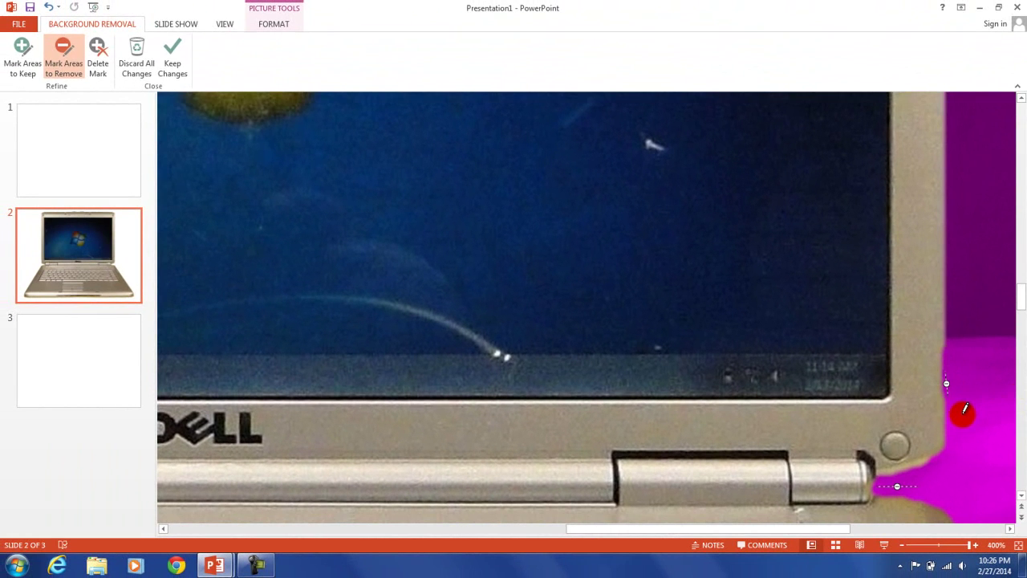
left_click(171, 61)
scroll(241, 128, "down", 10, "ctrl")
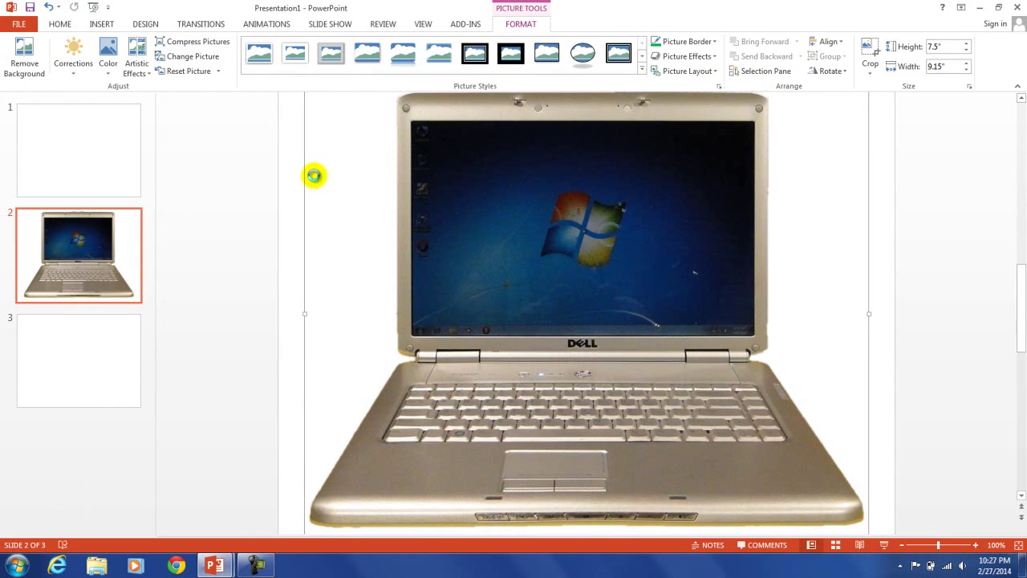
key("alt+j")
key("p")
key("e")
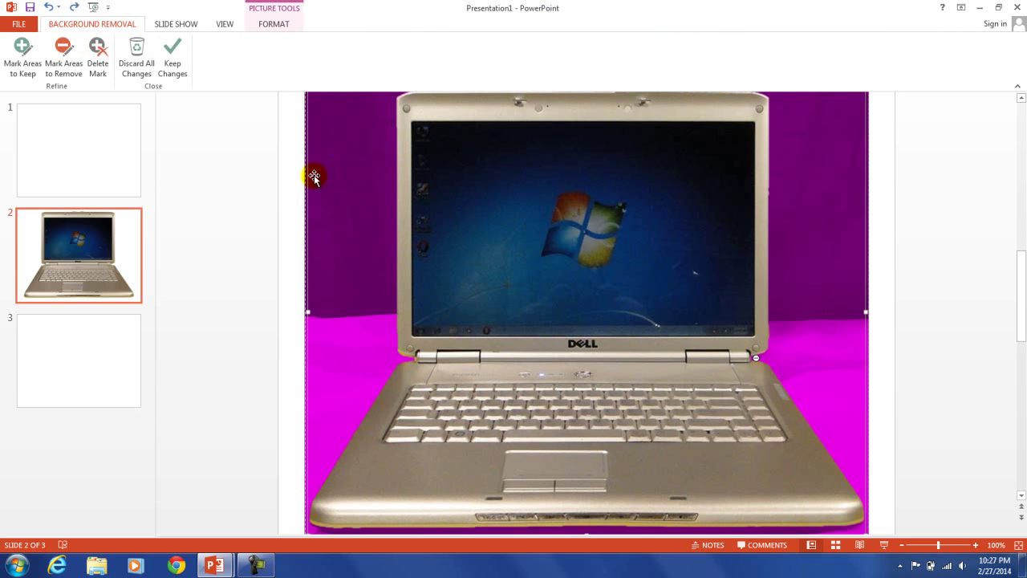
left_click(176, 48)
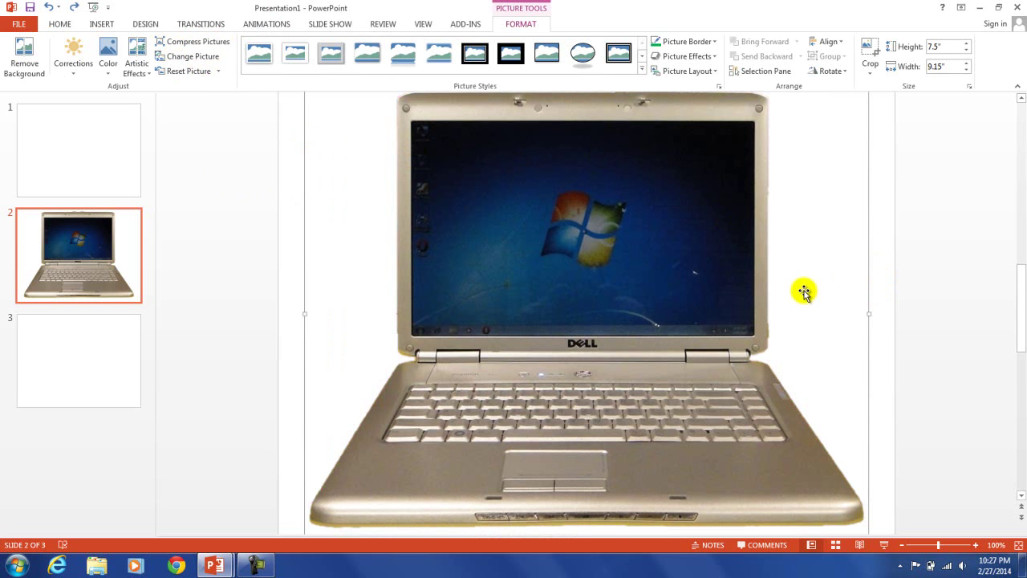
Step: Reopen background removal for the laptop picture with the left hinge area in close-up
scroll(803, 292, "up", 10, "ctrl")
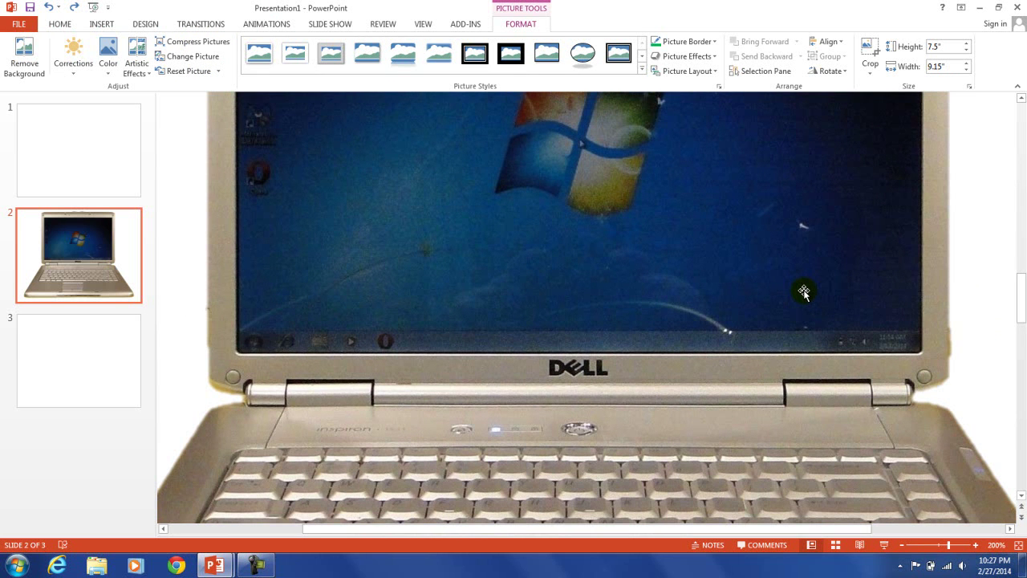
scroll(804, 293, "down", 2)
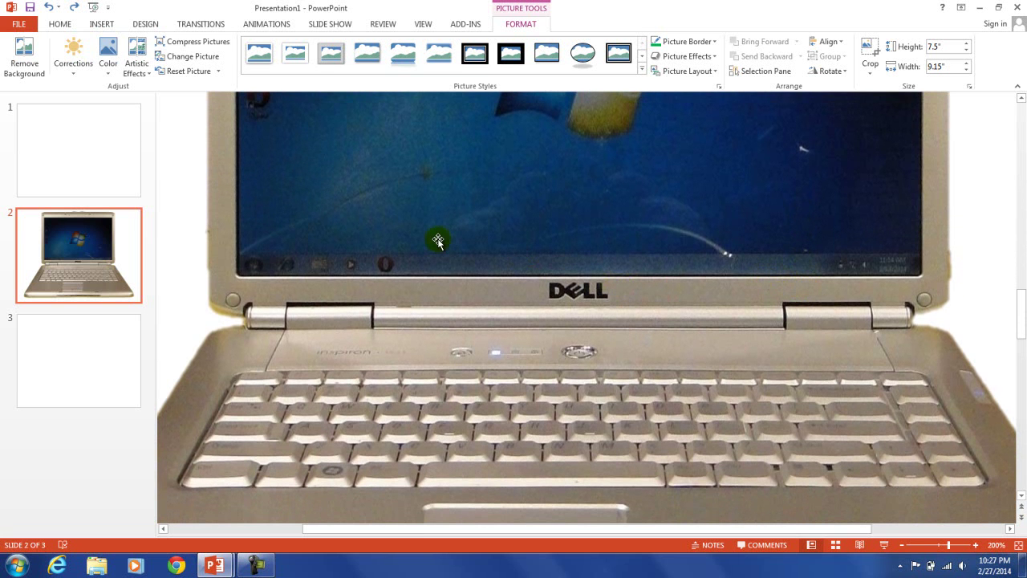
left_click_drag(483, 532, 344, 519)
scroll(339, 517, "up", 10, "ctrl")
scroll(510, 294, "up", 5)
left_click_drag(489, 534, 342, 530)
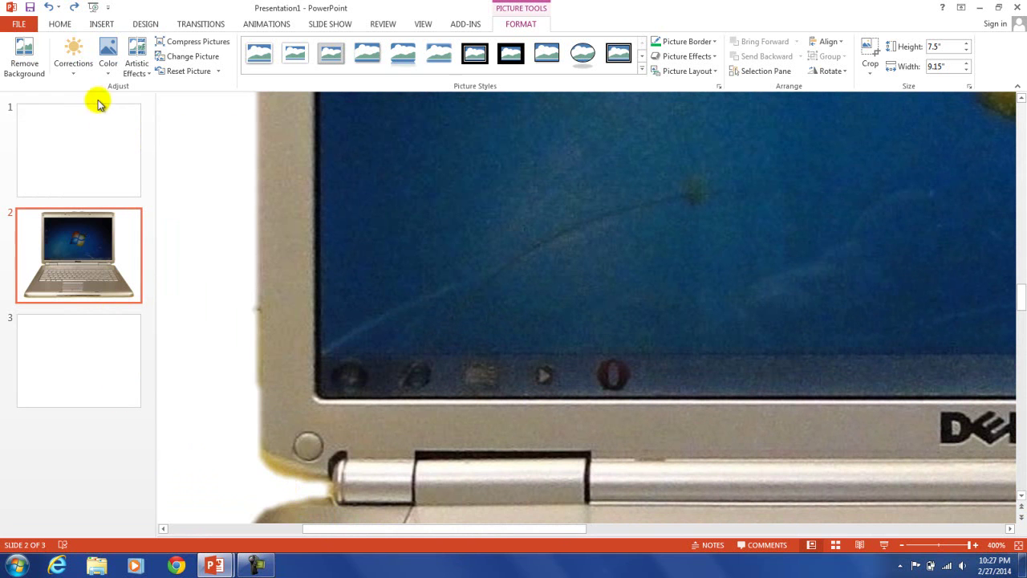
left_click(26, 53)
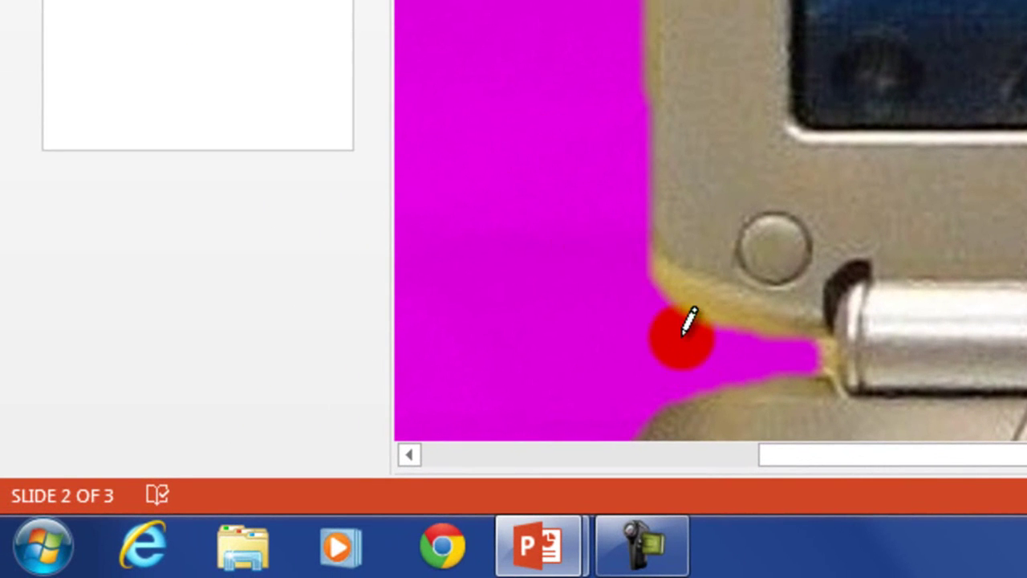
Step: Try to clean the yellow fringe under the screen's lower left corner with a remove mark and several short keep marks
mouse_move(666, 279)
left_mouse_down()
mouse_move(690, 301)
mouse_move(736, 300)
mouse_move(767, 327)
left_mouse_up()
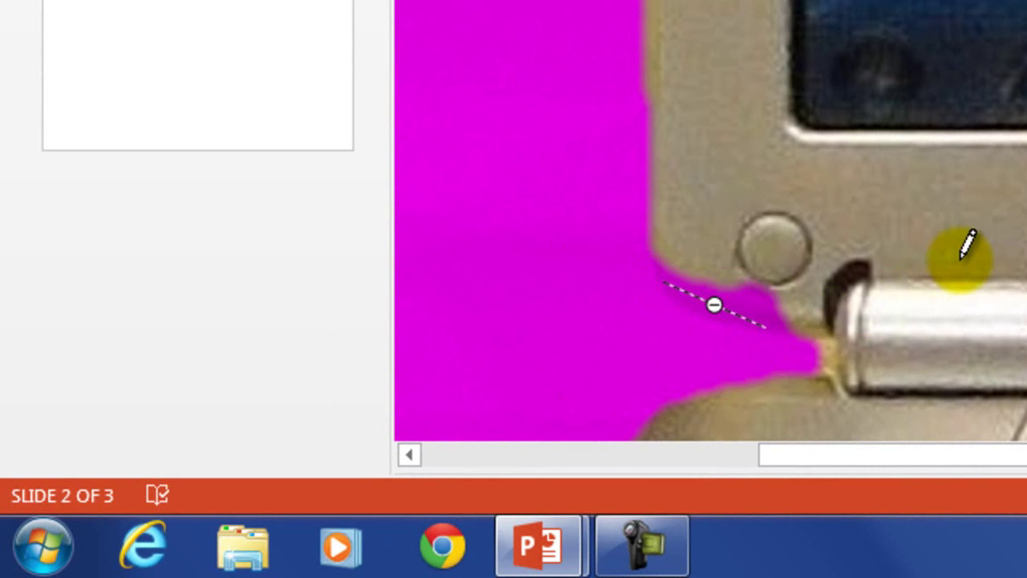
mouse_move(754, 282)
left_mouse_down()
mouse_move(588, 298)
mouse_move(464, 153)
left_mouse_up()
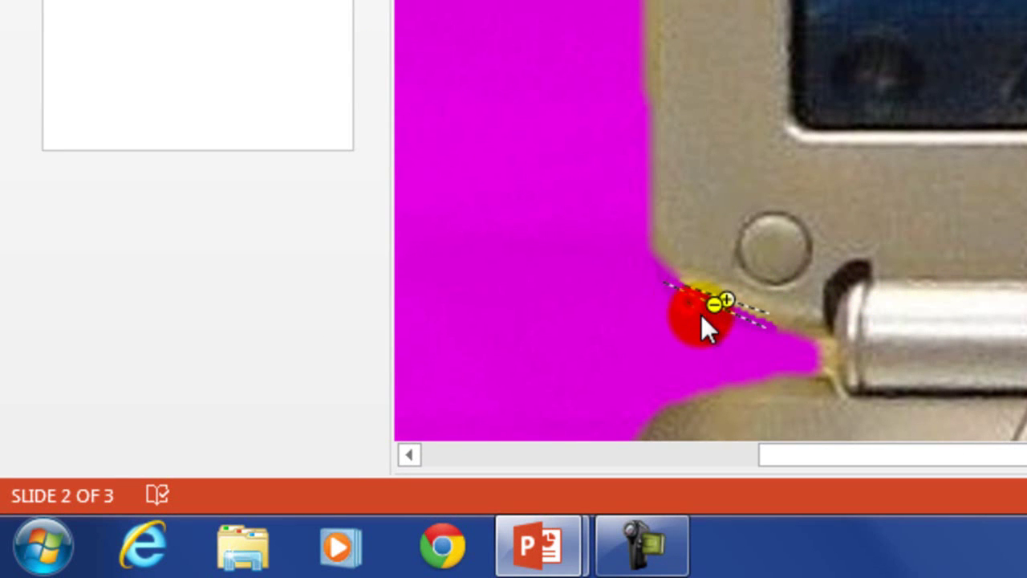
left_click(418, 417)
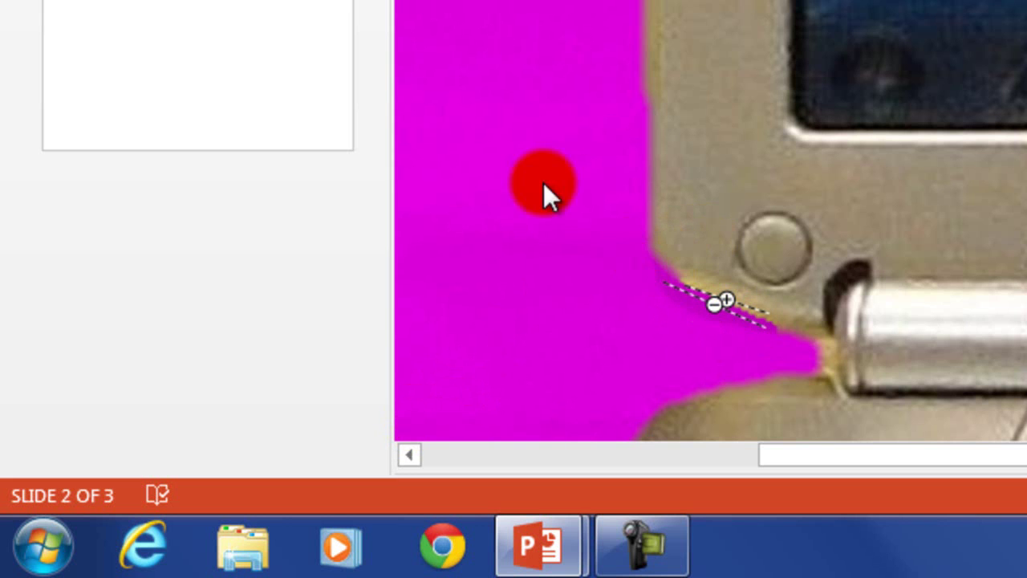
left_click(673, 249)
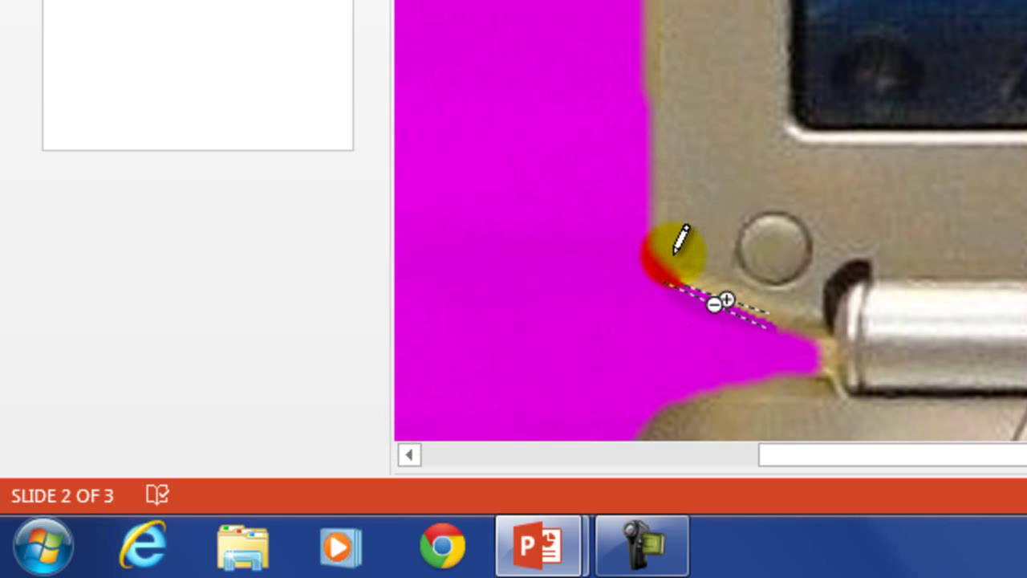
left_click_drag(682, 276, 683, 286)
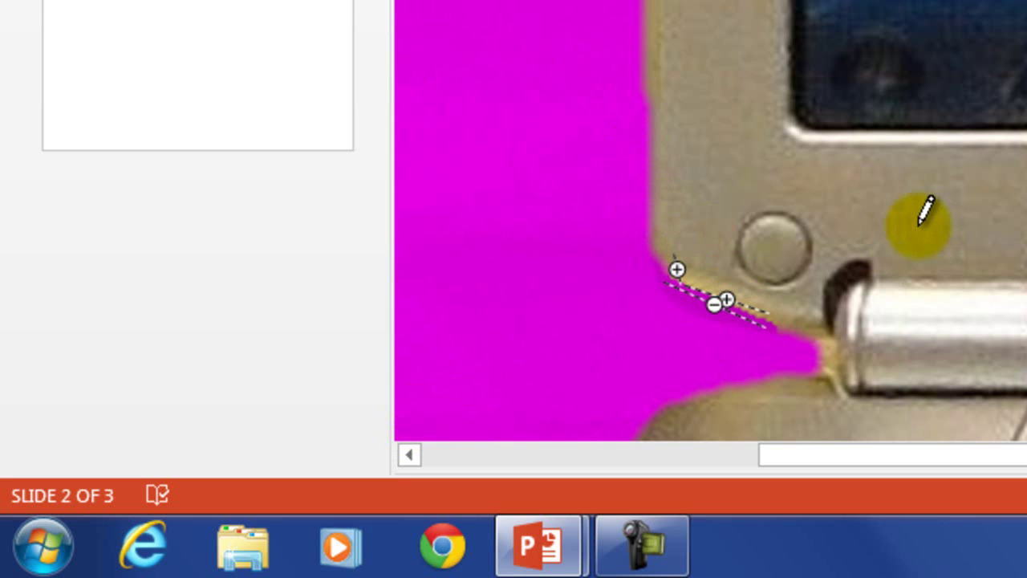
left_click(735, 285)
left_click_drag(709, 273, 696, 303)
left_click(536, 418)
mouse_move(537, 416)
left_mouse_down()
mouse_move(740, 343)
mouse_move(797, 340)
mouse_move(756, 313)
mouse_move(770, 326)
left_mouse_up()
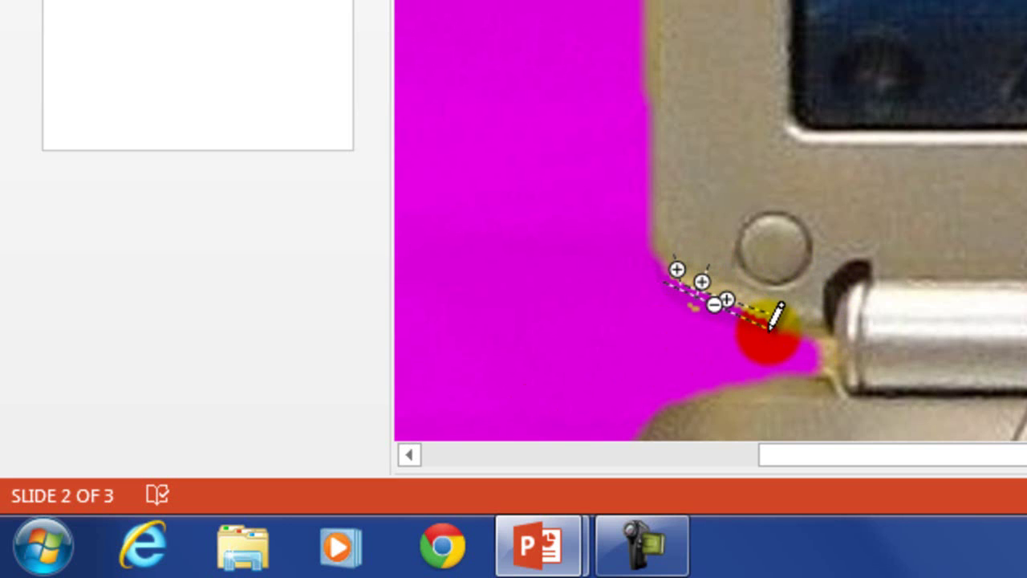
left_click(714, 307)
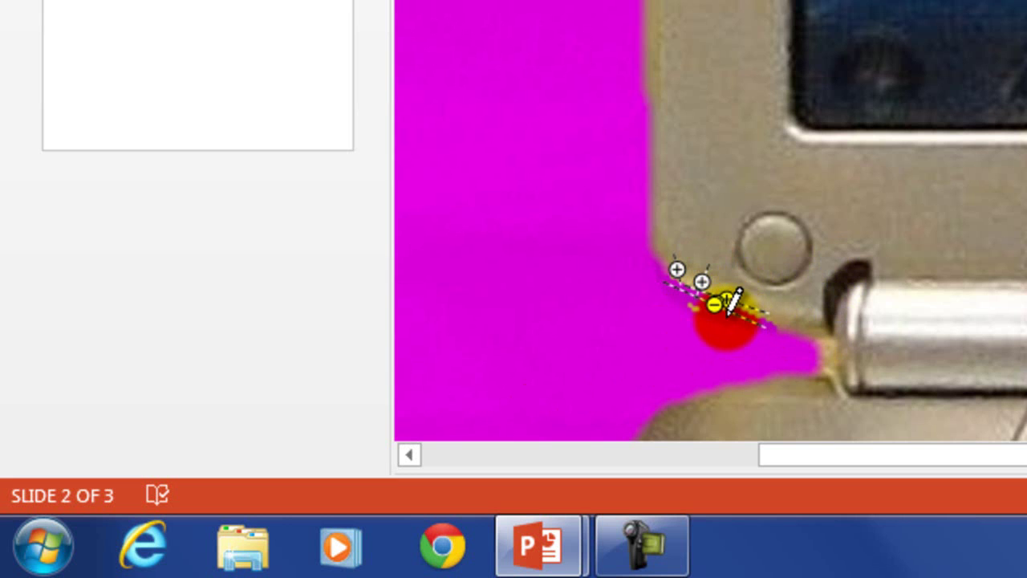
left_click_drag(731, 309, 758, 328)
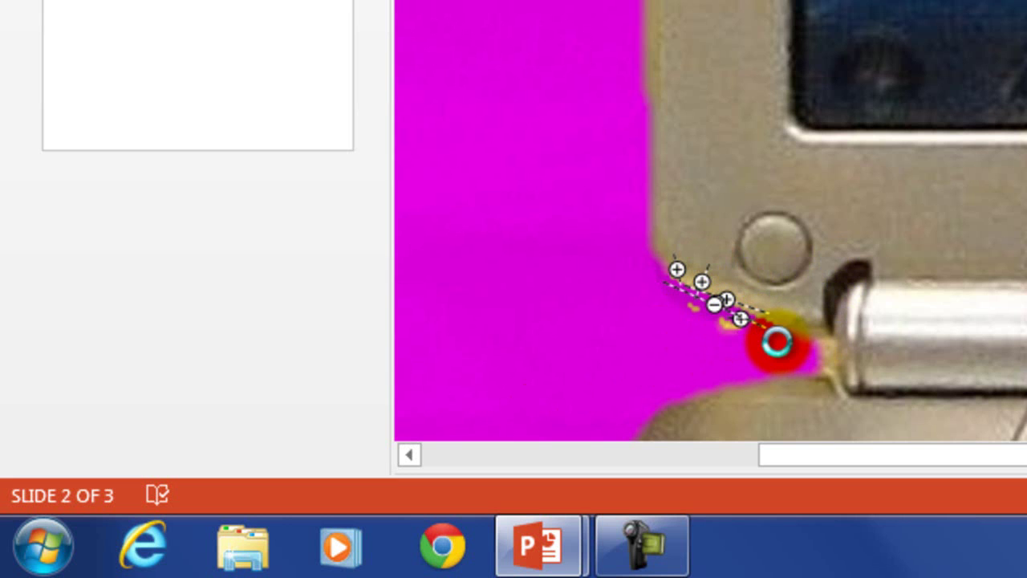
Step: Undo all the keep and remove marks drawn beside the left hinge
key("ctrl+z")
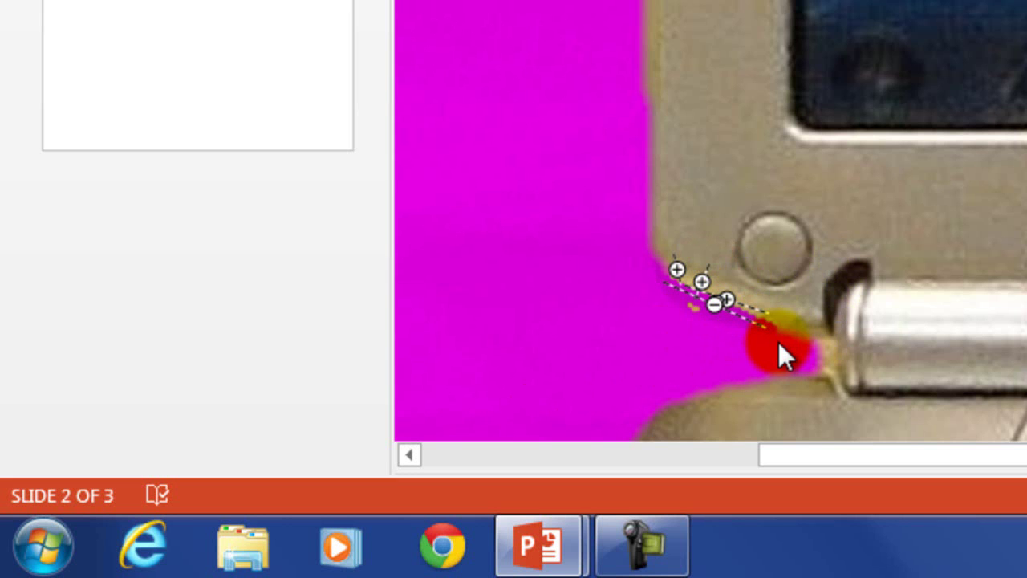
key("ctrl+z")
key("ctrl+z")
key("ctrl+z")
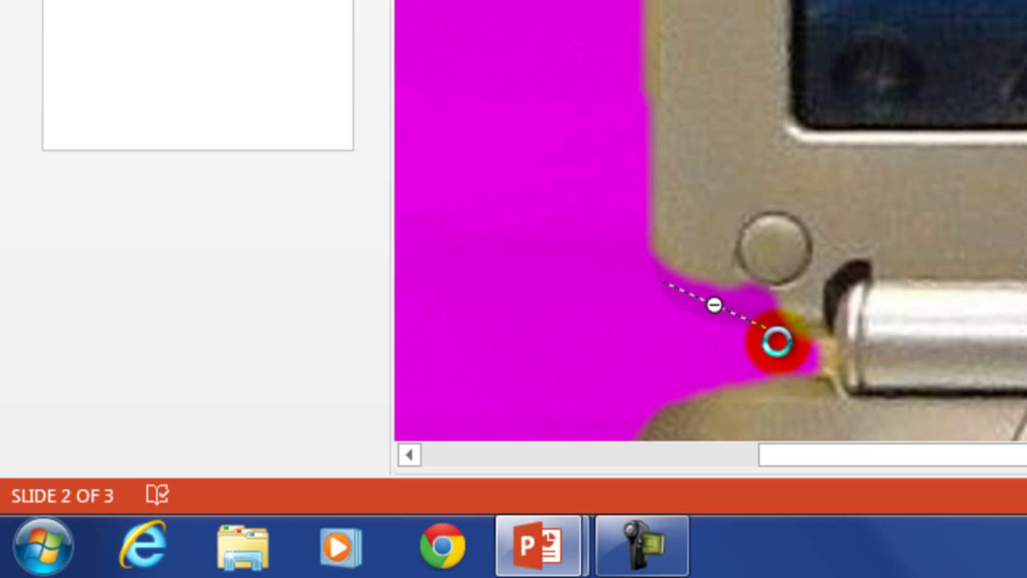
key("ctrl+z")
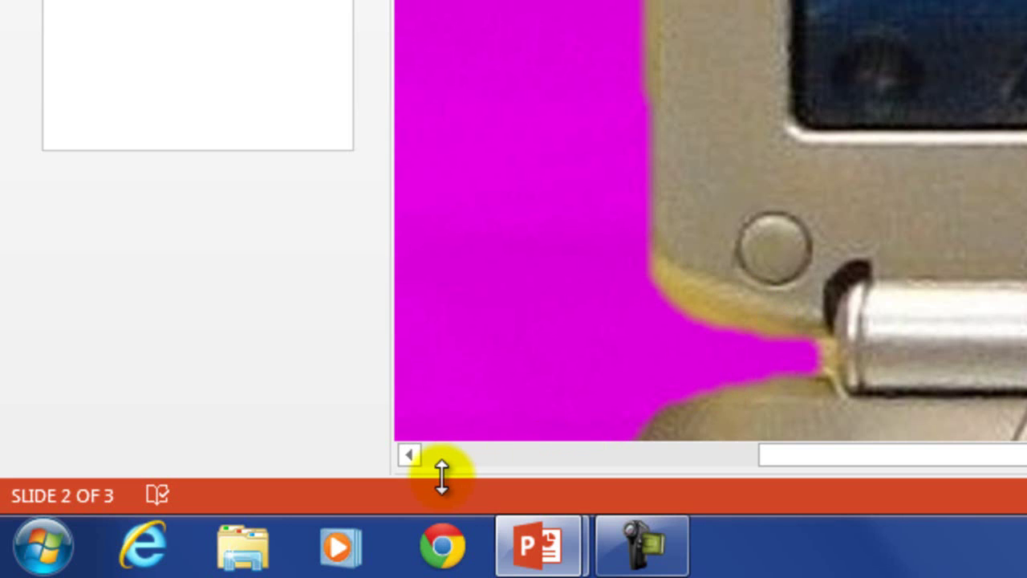
left_click(603, 306)
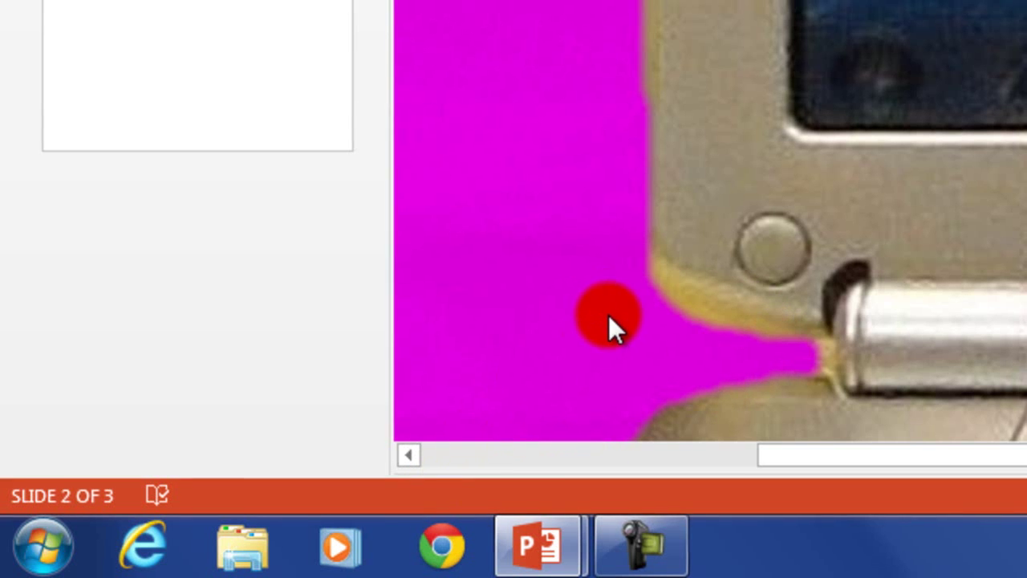
Step: Keep the background removal changes on the laptop picture
scroll(490, 443, "down", 5)
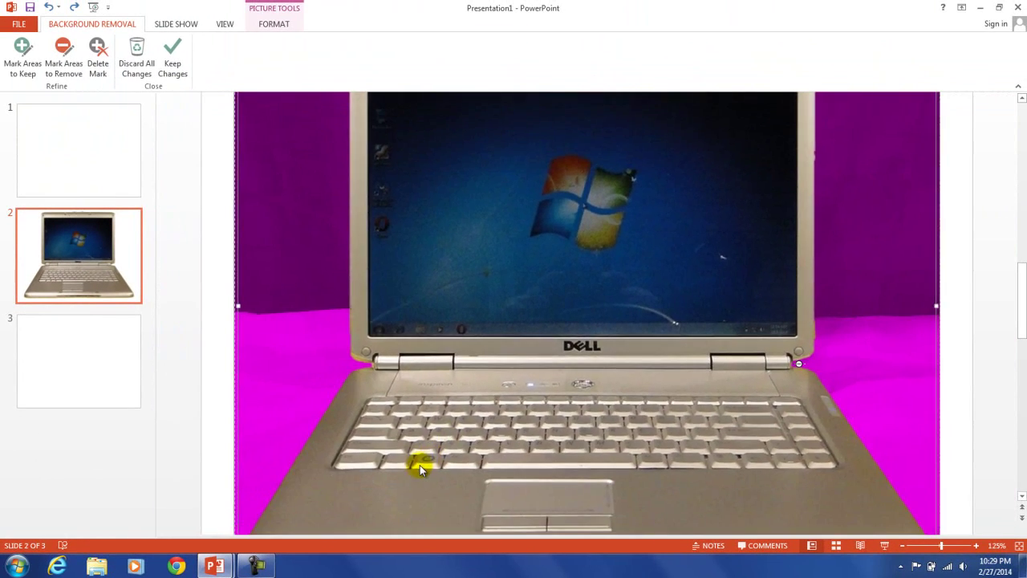
scroll(419, 465, "down", 5)
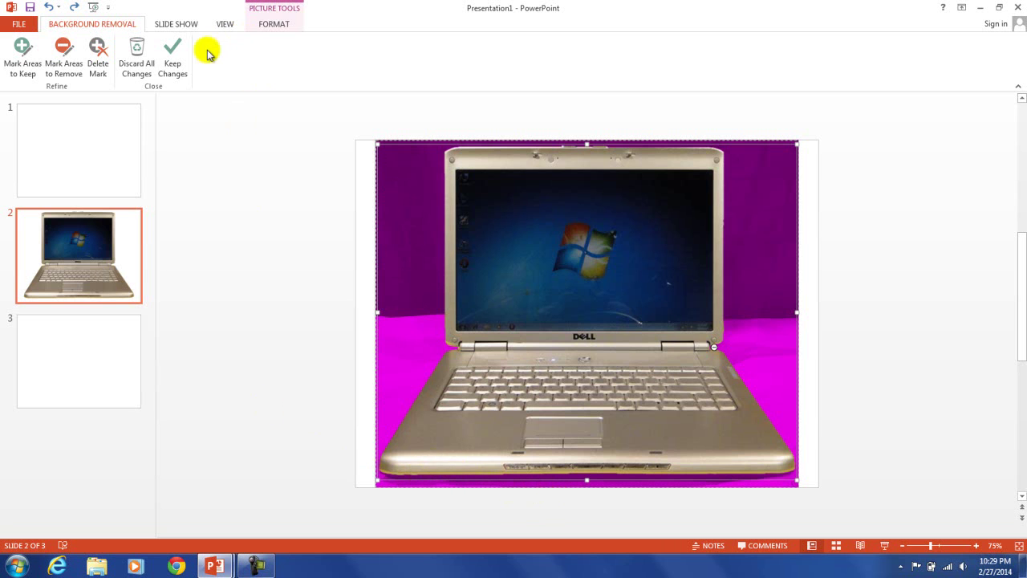
left_click(185, 62)
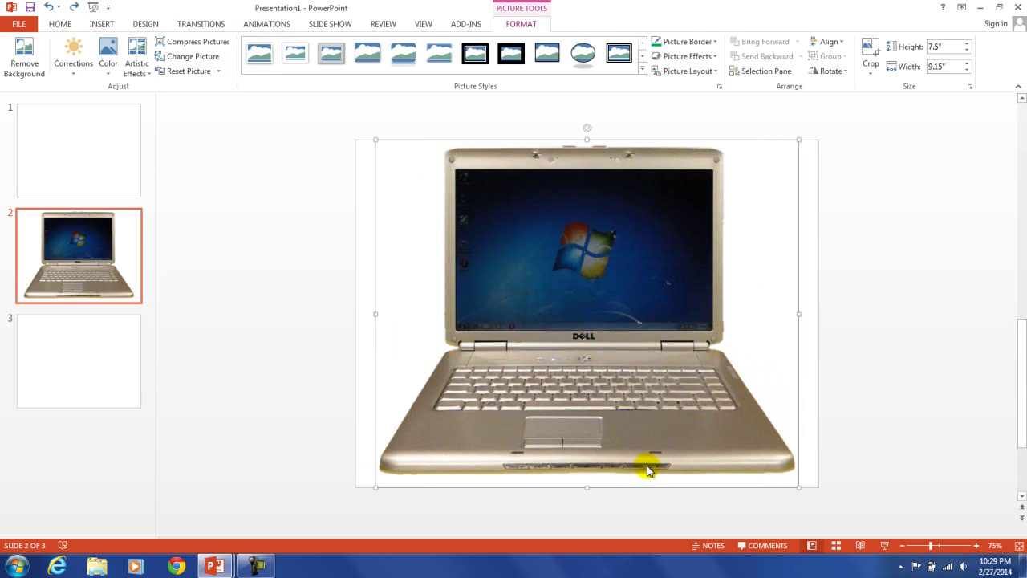
Step: Examine the laptop's cut-out edges on slide 2, especially along the front of the base, for leftover yellow
scroll(647, 468, "down", 1)
scroll(649, 470, "up", 1)
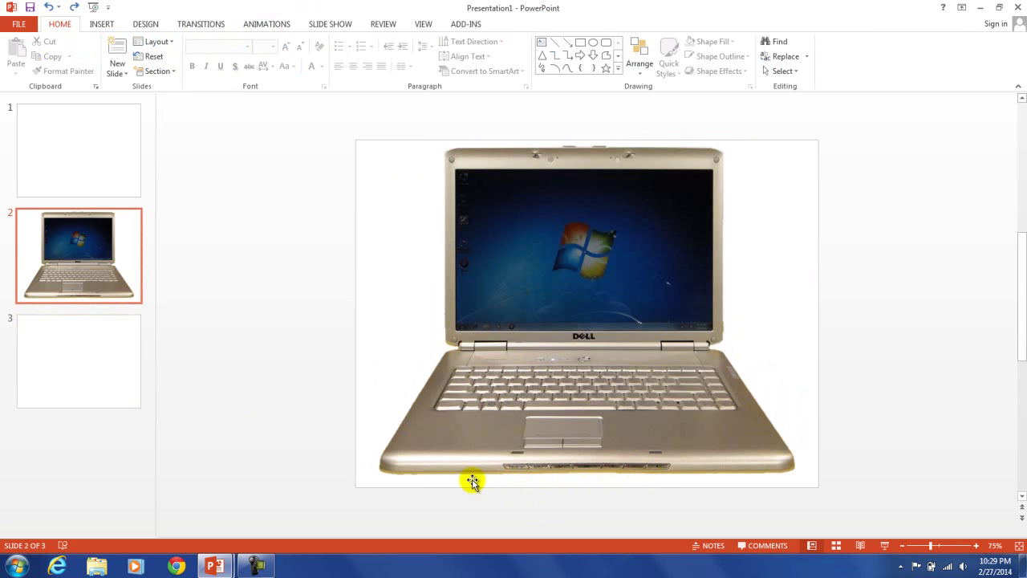
scroll(560, 483, "up", 3)
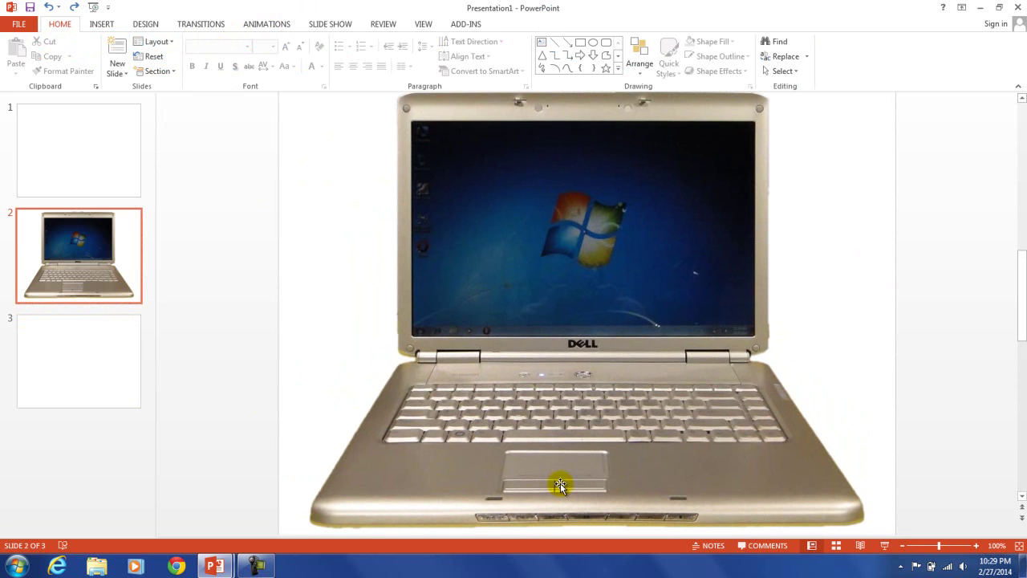
scroll(798, 475, "up", 2)
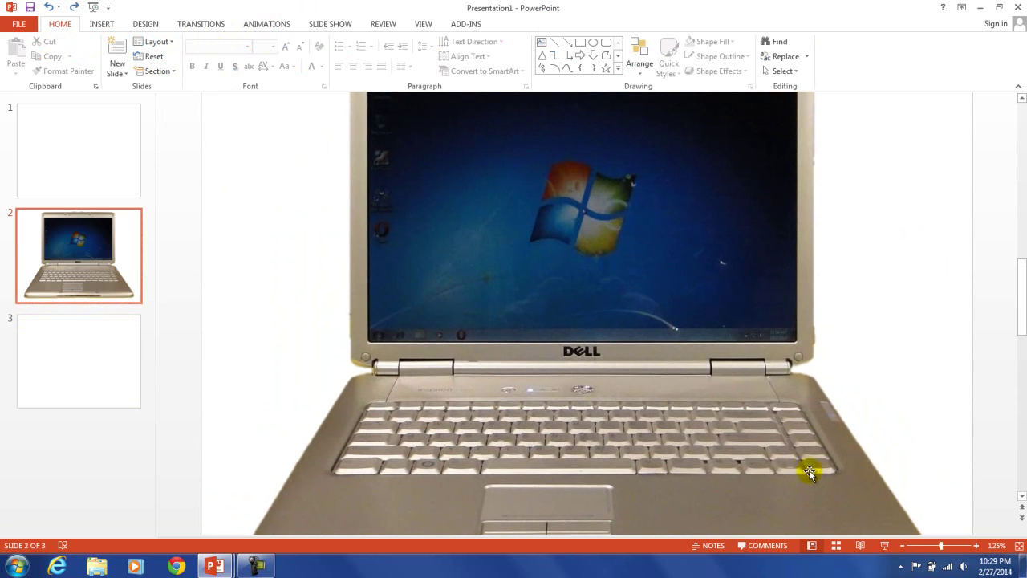
left_click_drag(1020, 259, 1021, 337)
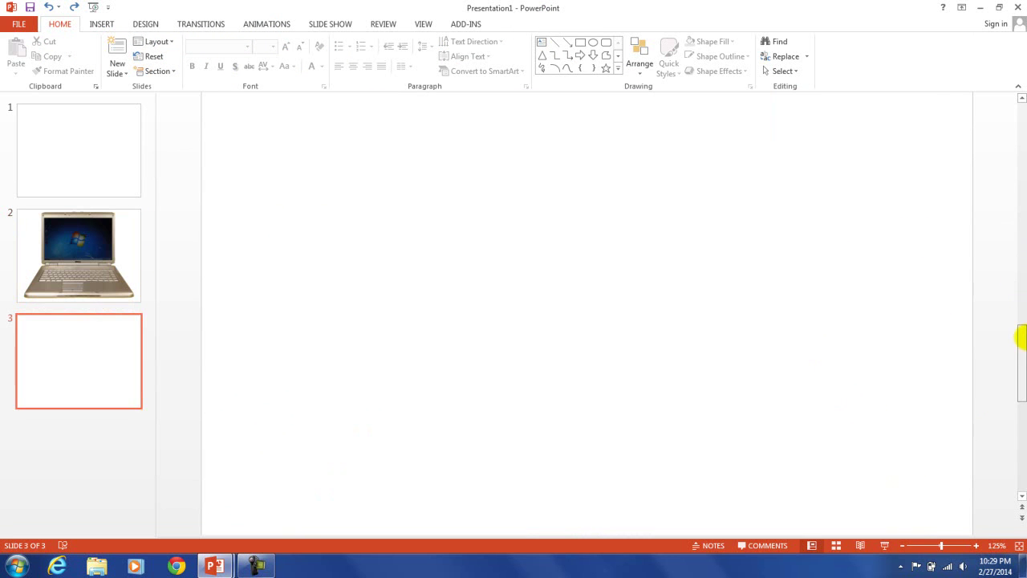
left_click(1017, 315)
scroll(1007, 320, "down", 5)
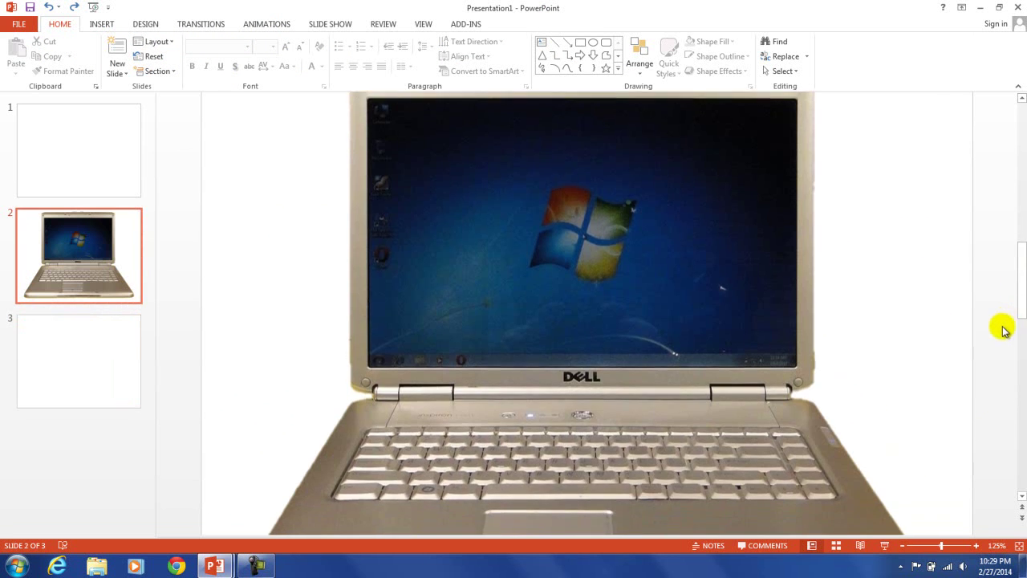
scroll(996, 334, "up", 2)
scroll(996, 334, "down", 1)
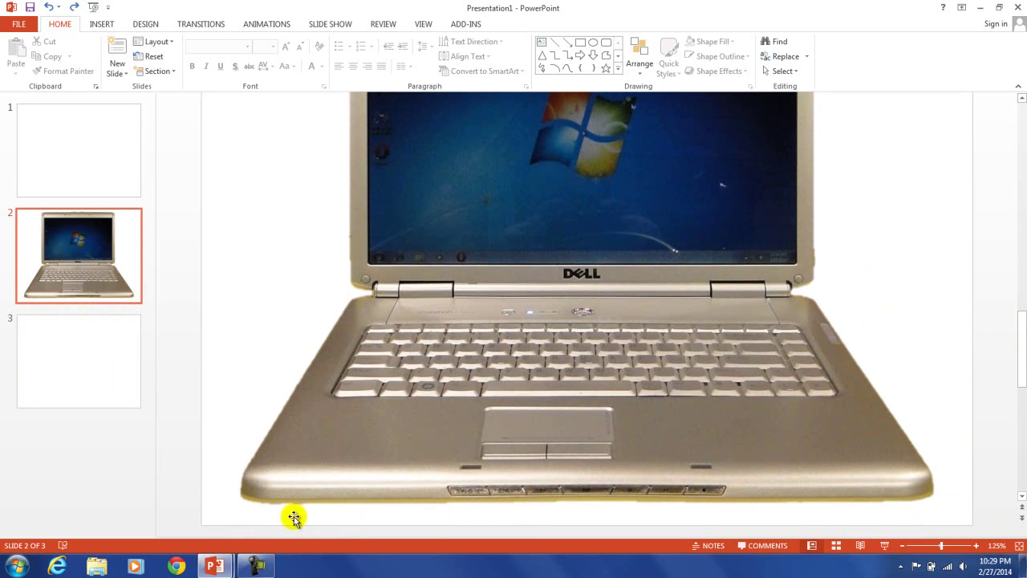
Step: Reopen background removal for the laptop picture and mark the yellow fringe under the base's front left corner and adjoining edge for removal
left_click(373, 391)
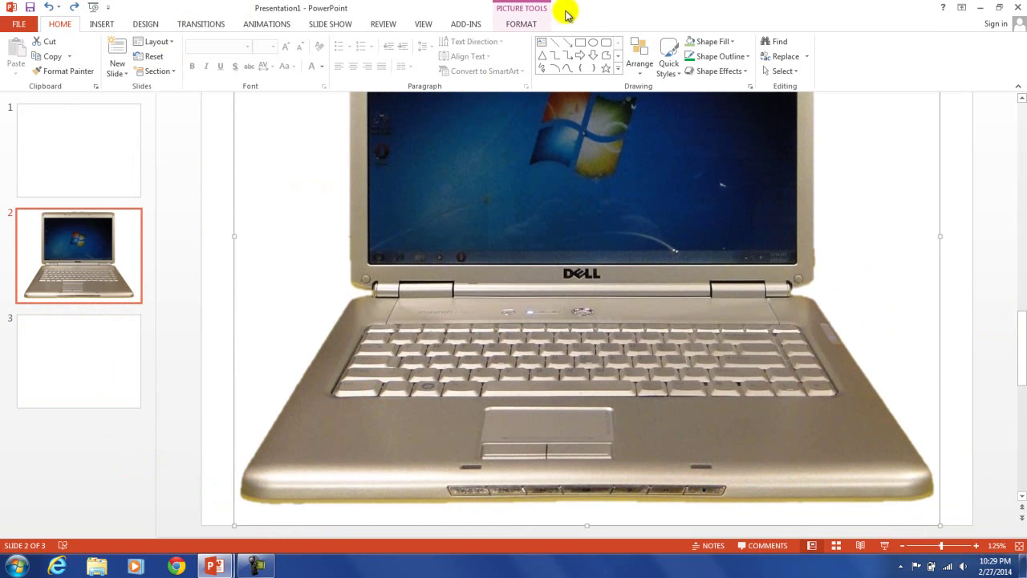
left_click(520, 23)
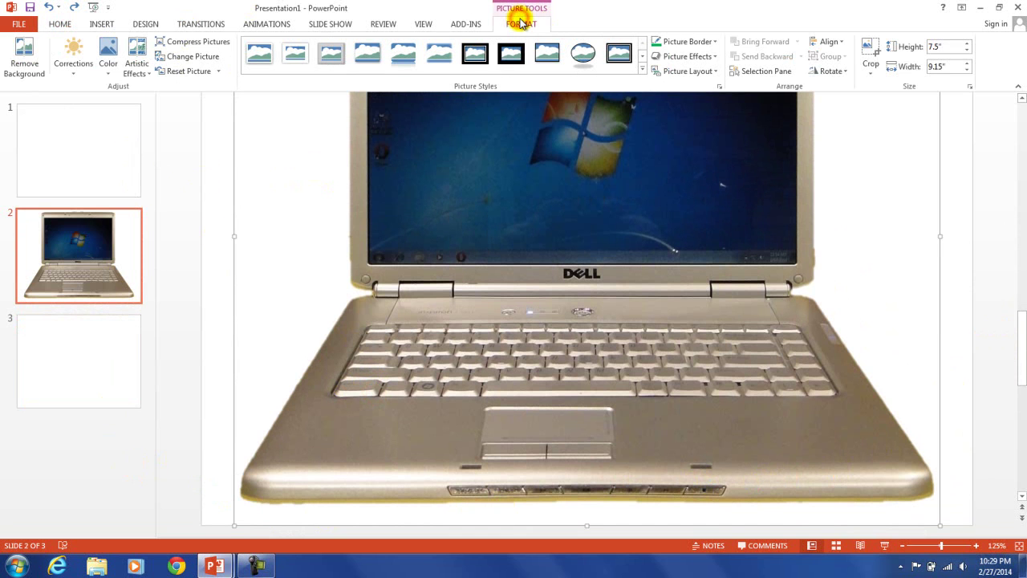
left_click(22, 72)
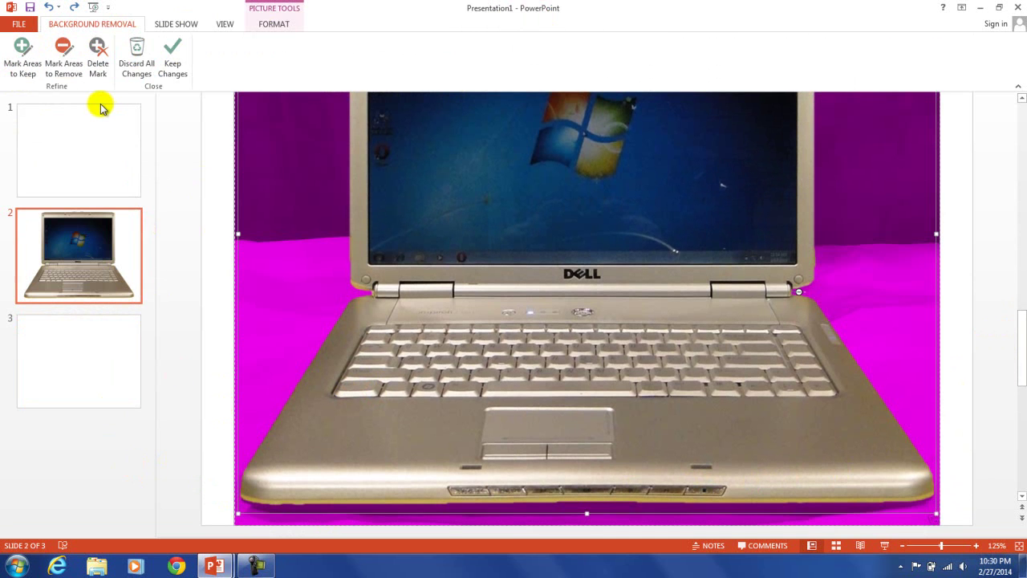
left_click(73, 72)
left_click(266, 508)
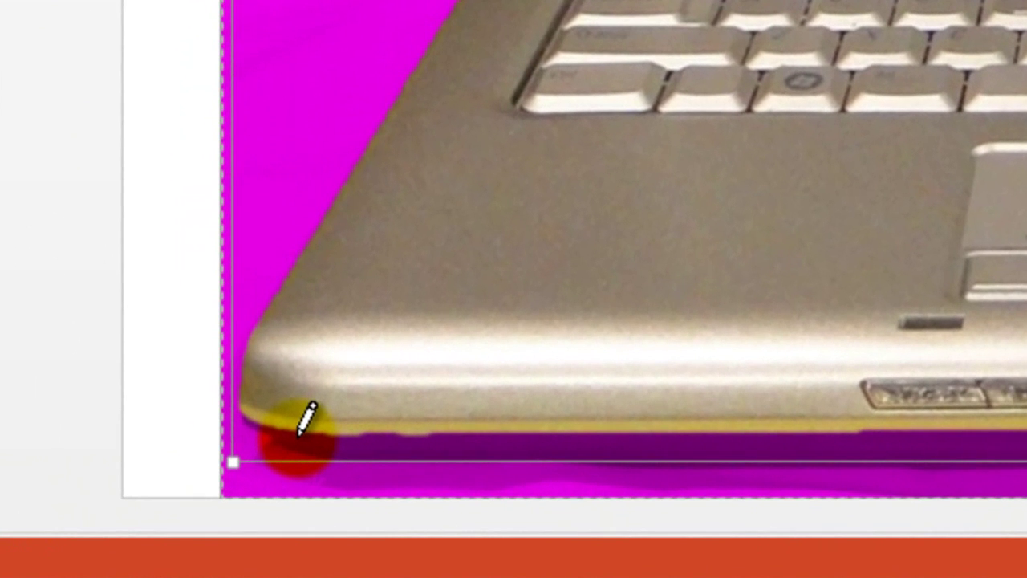
mouse_move(298, 435)
left_mouse_down()
mouse_move(266, 406)
mouse_move(260, 414)
mouse_move(307, 434)
mouse_move(317, 426)
left_mouse_up()
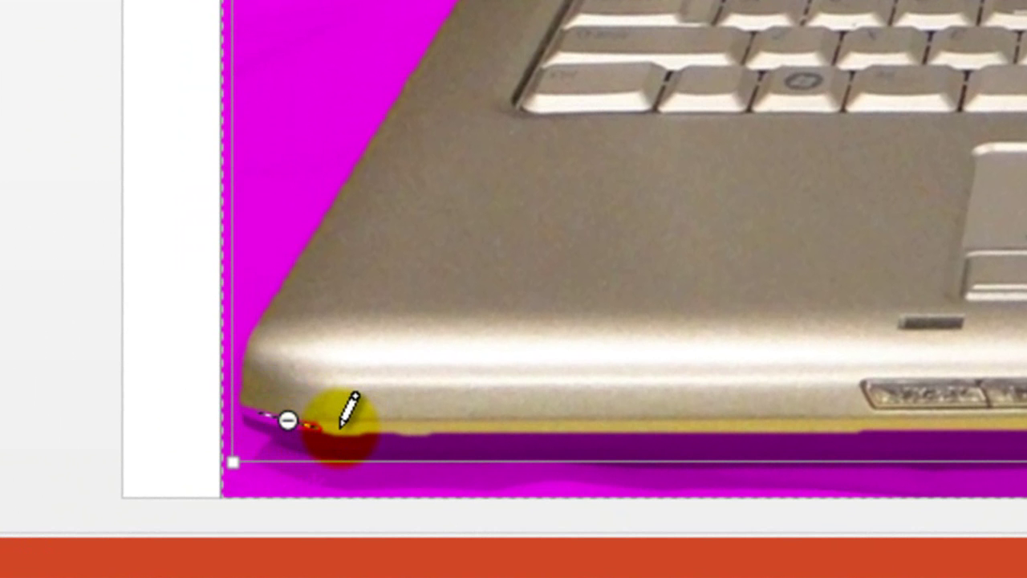
left_click_drag(341, 427, 693, 424)
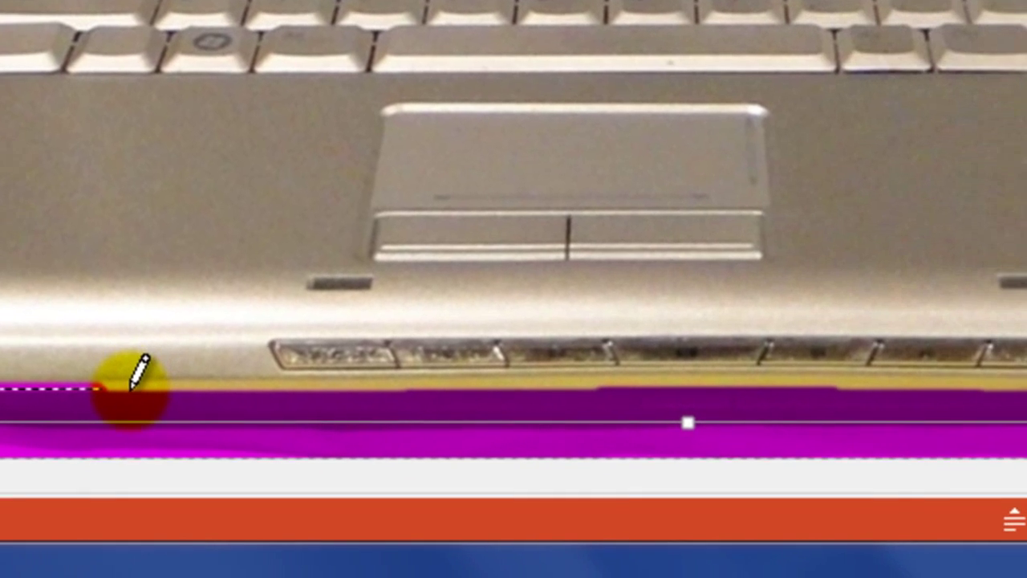
Step: Try one long remove mark along the yellow strip toward the media buttons on the front edge, and undo it
left_click_drag(85, 384, 534, 378)
left_click_drag(606, 410, 602, 407)
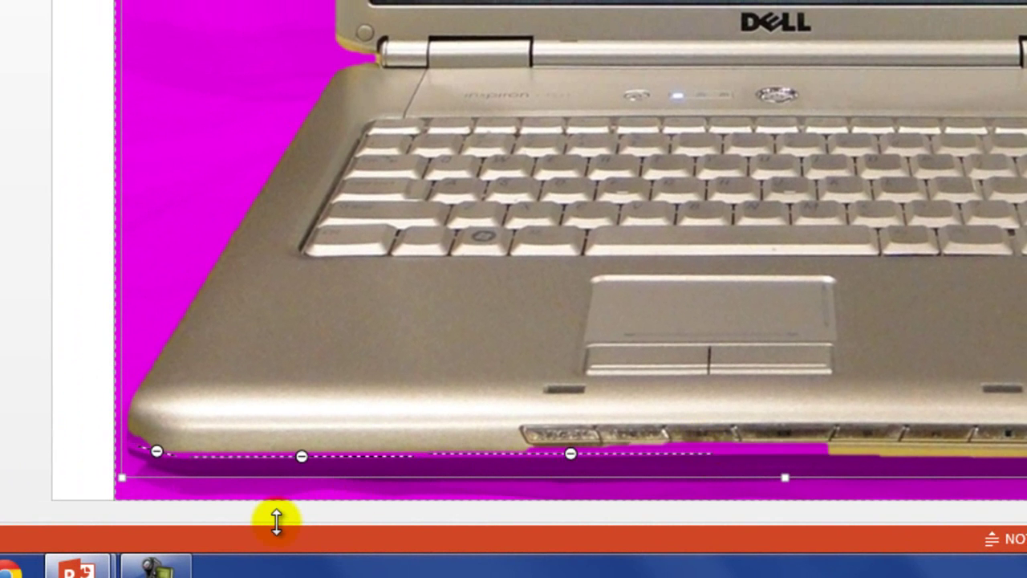
key("ctrl+z")
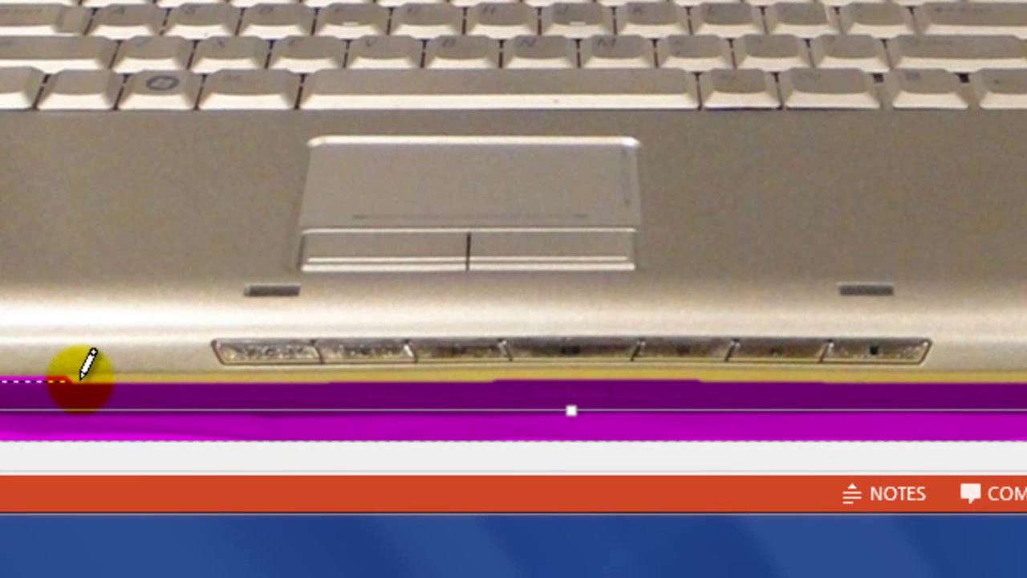
Step: Mark the short yellow stretch just before the first media button for removal, continuing the marks along the base's front edge
left_click(83, 375)
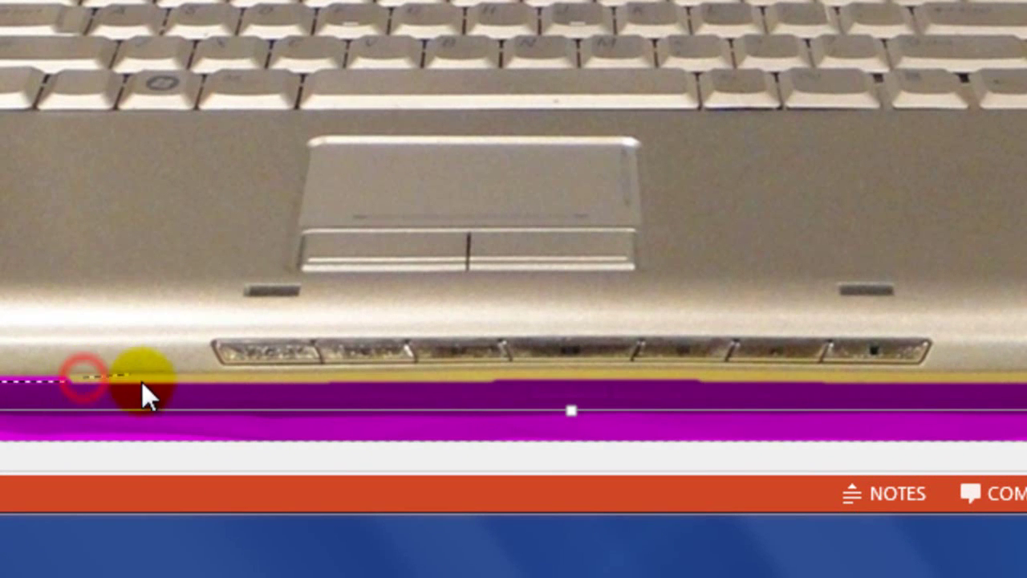
left_click(195, 378)
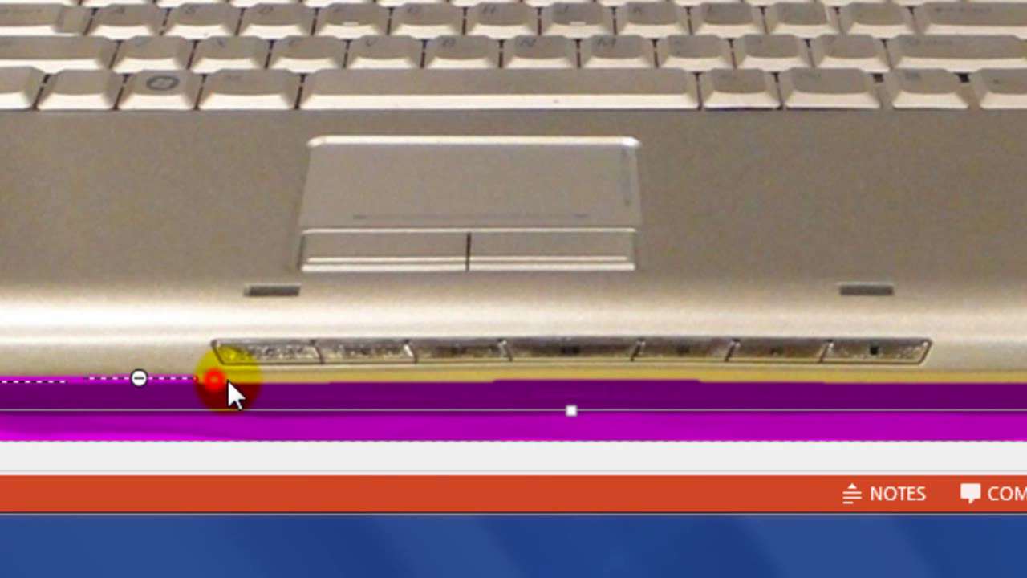
left_click(293, 381)
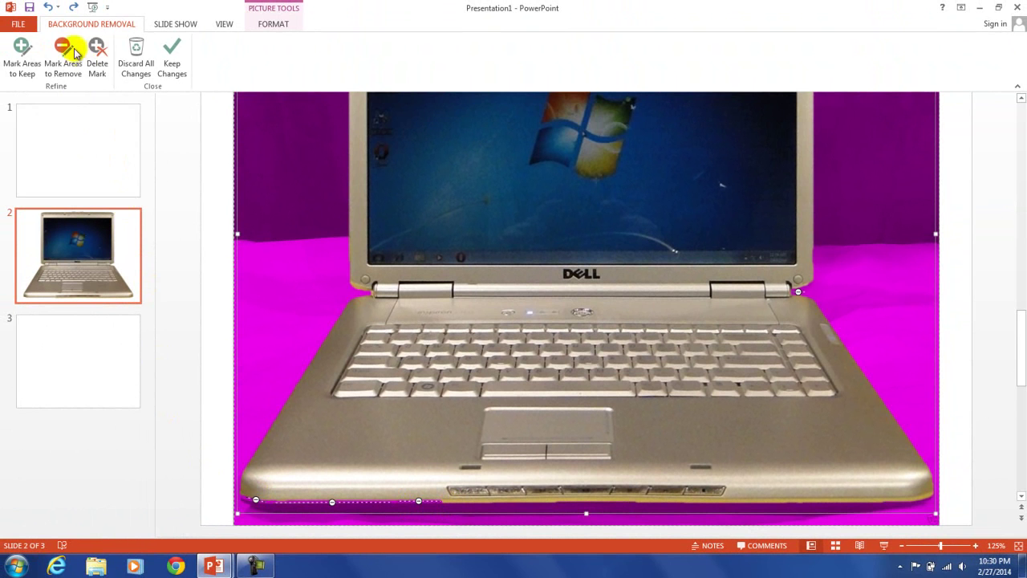
left_click(73, 52)
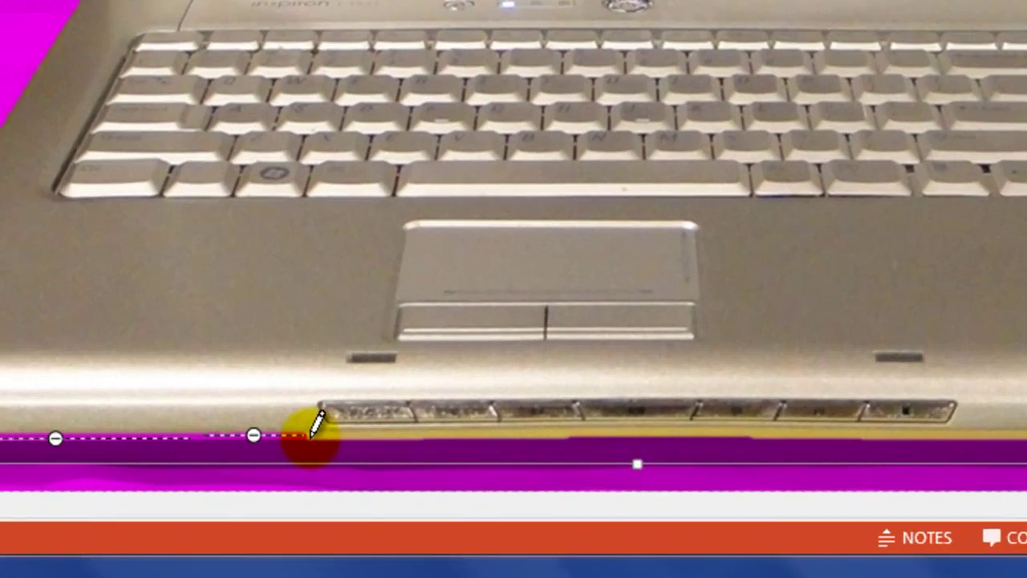
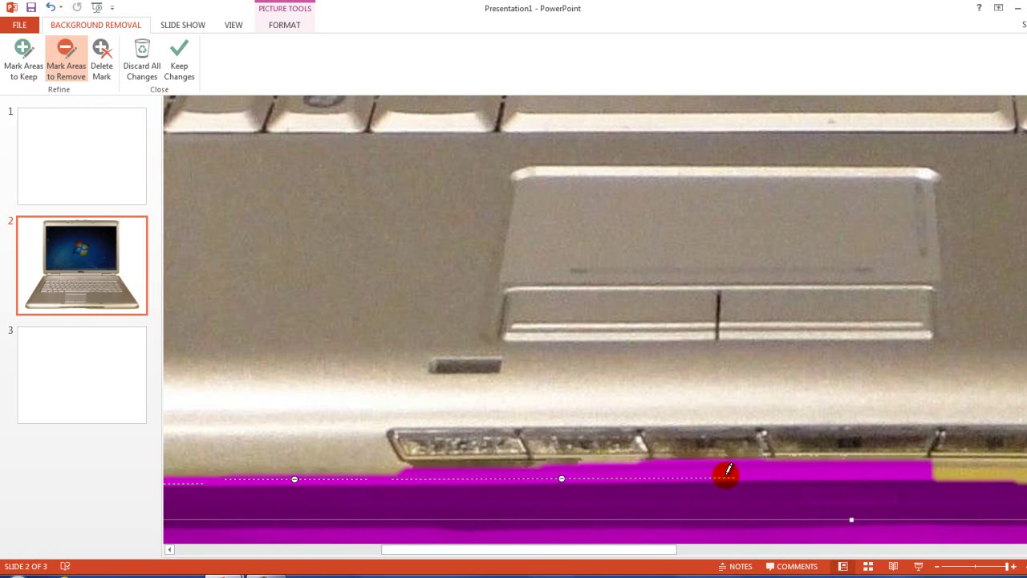
Step: Mark the thin strip directly beneath the first four media buttons as an area to keep
left_click(23, 58)
mouse_move(413, 459)
left_mouse_down()
mouse_move(406, 477)
mouse_move(927, 463)
left_mouse_up()
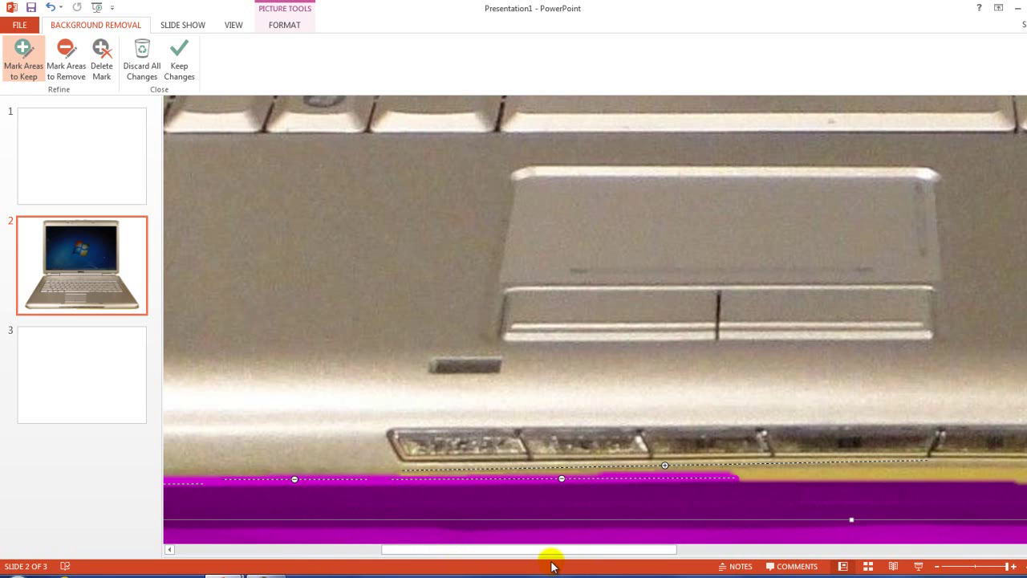
left_click_drag(492, 520, 491, 520)
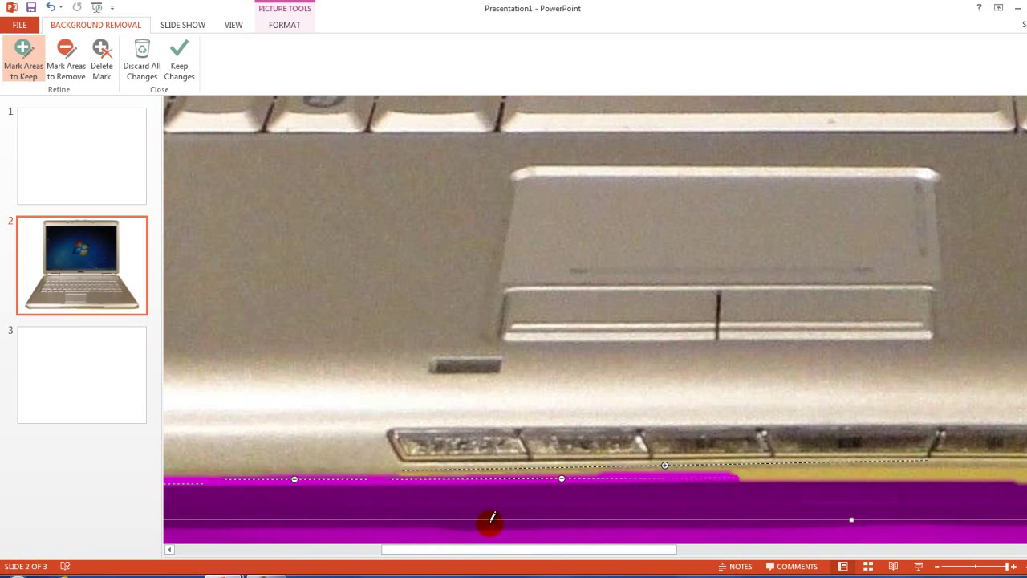
mouse_move(491, 520)
left_mouse_down()
mouse_move(488, 503)
mouse_move(473, 520)
mouse_move(410, 470)
mouse_move(753, 470)
mouse_move(743, 469)
left_mouse_up()
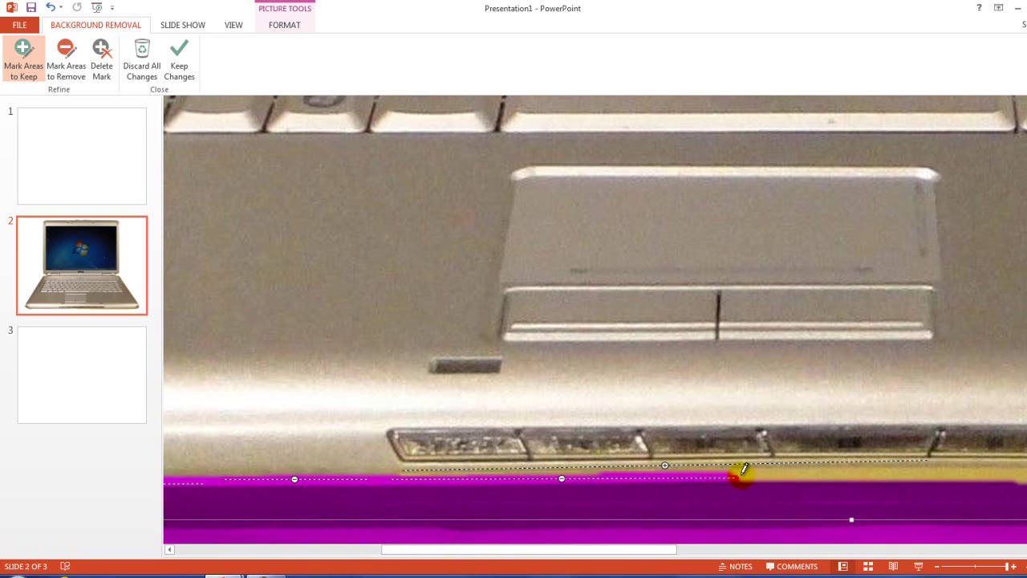
Step: Mark the remaining yellow strip from the fourth media button rightward for removal in one long stroke, and keep the changes
left_click(66, 66)
left_click(783, 479)
left_click_drag(782, 479, 742, 472)
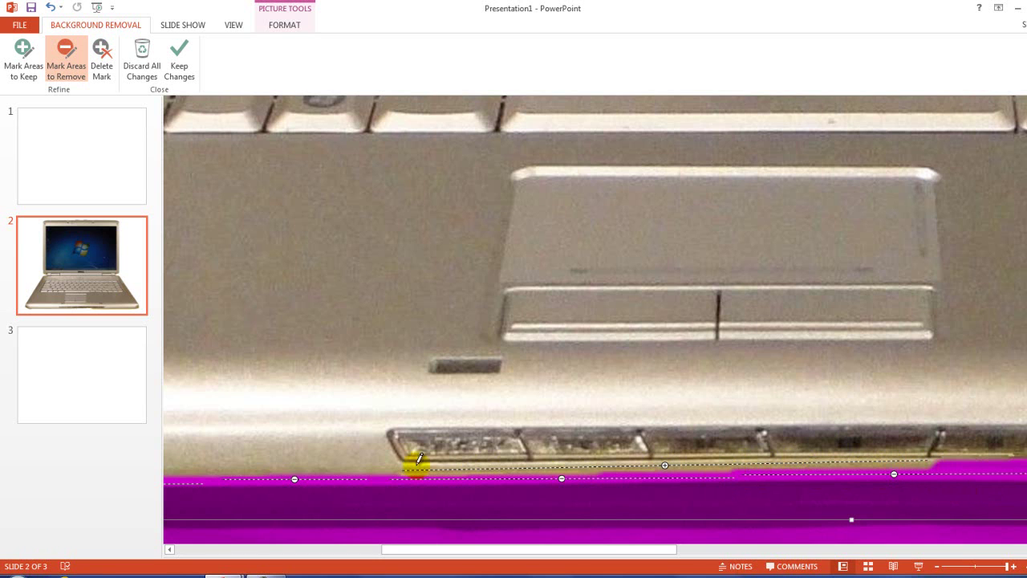
left_click(179, 65)
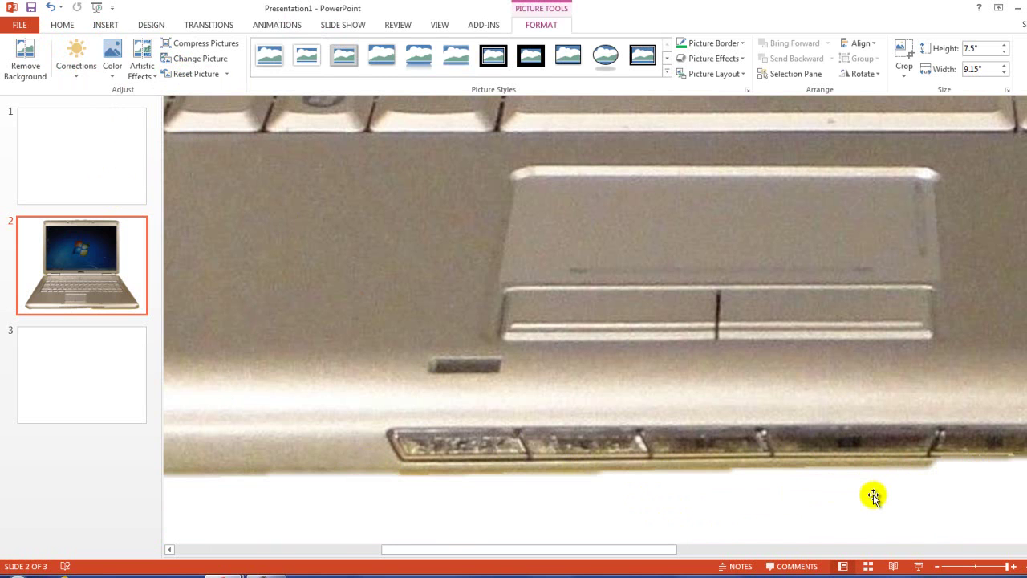
Step: Reopen background removal for the laptop picture and undo the last remove mark
left_click(24, 55)
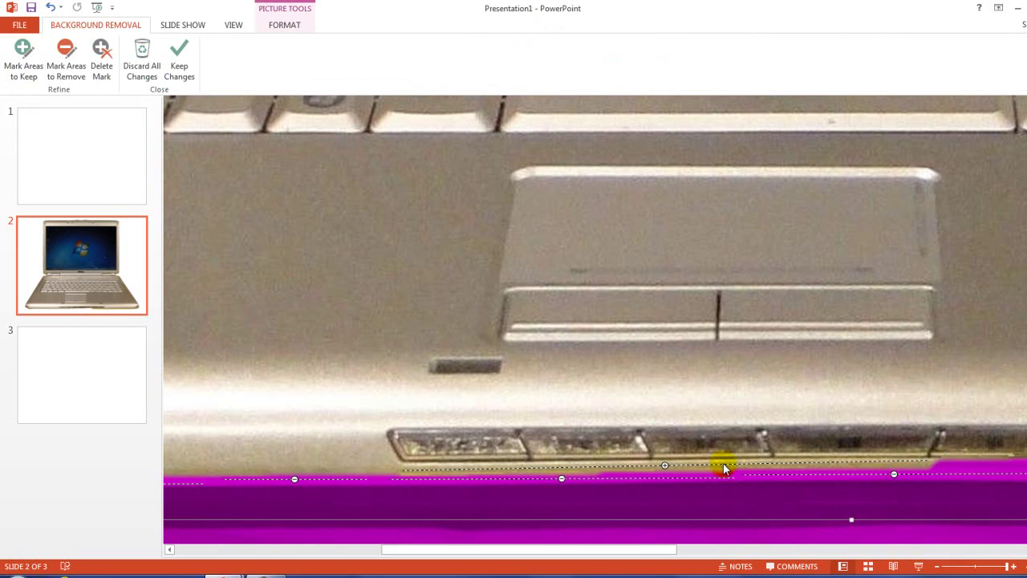
key("ctrl+z")
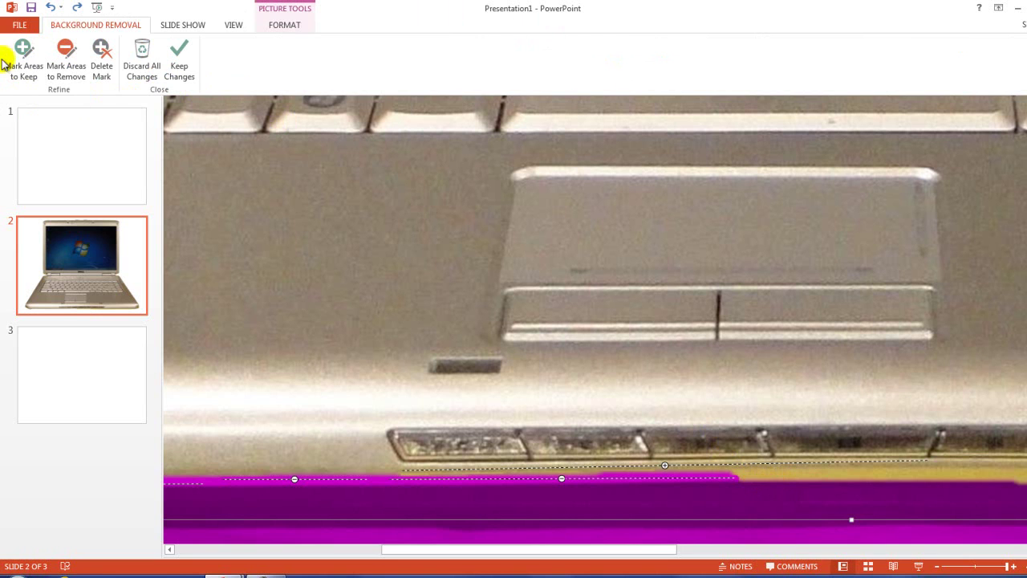
Step: Mark the yellow strip beneath the fourth media button for removal, and undo the extra remove mark drawn beyond it
left_click(70, 52)
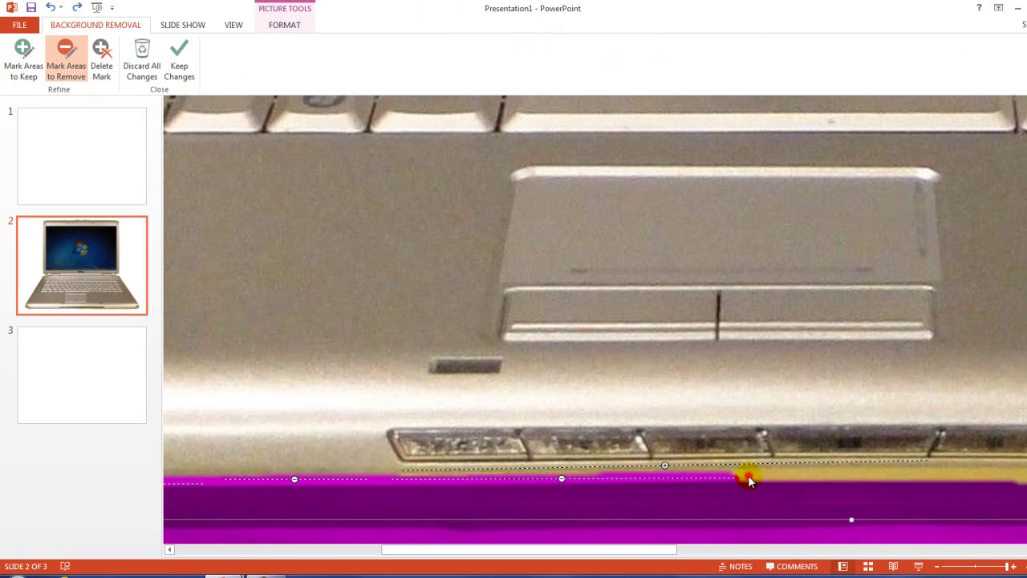
left_click_drag(791, 474, 892, 472)
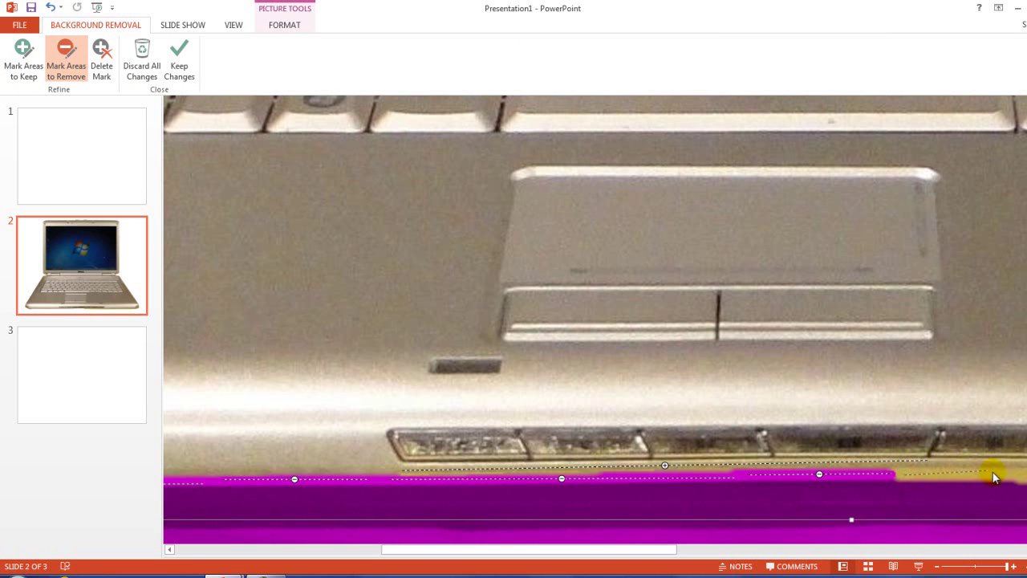
left_click_drag(1026, 476, 1026, 475)
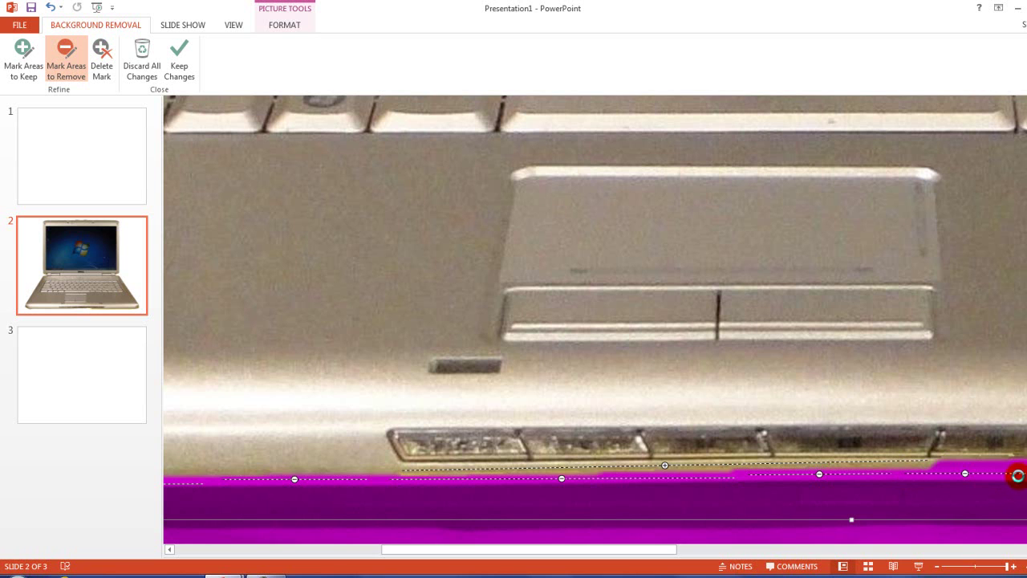
key("ctrl+z")
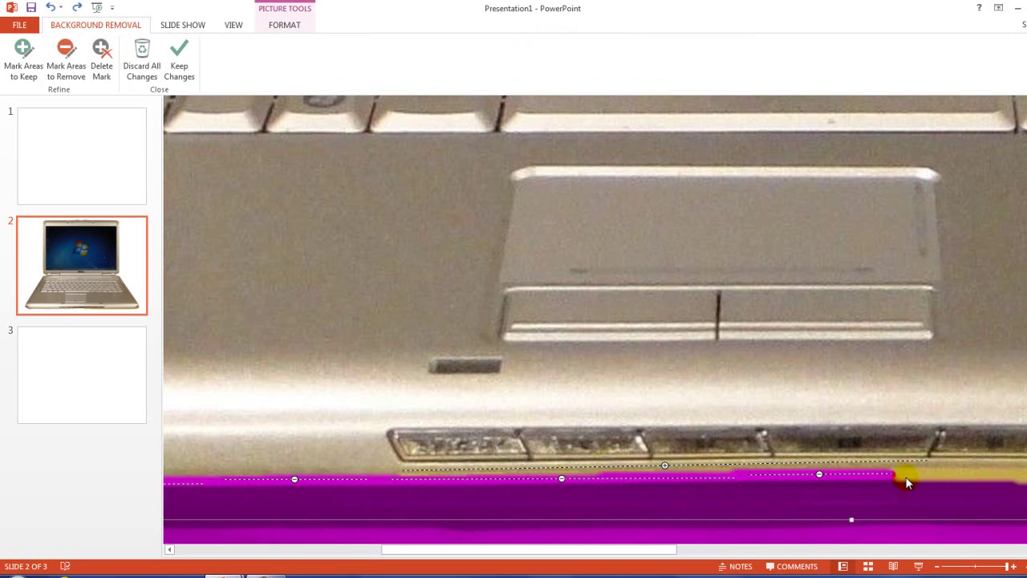
Step: Mark the yellow strip beneath the fifth and sixth media buttons for removal, and mark the thin edge just above it to keep
left_click(60, 56)
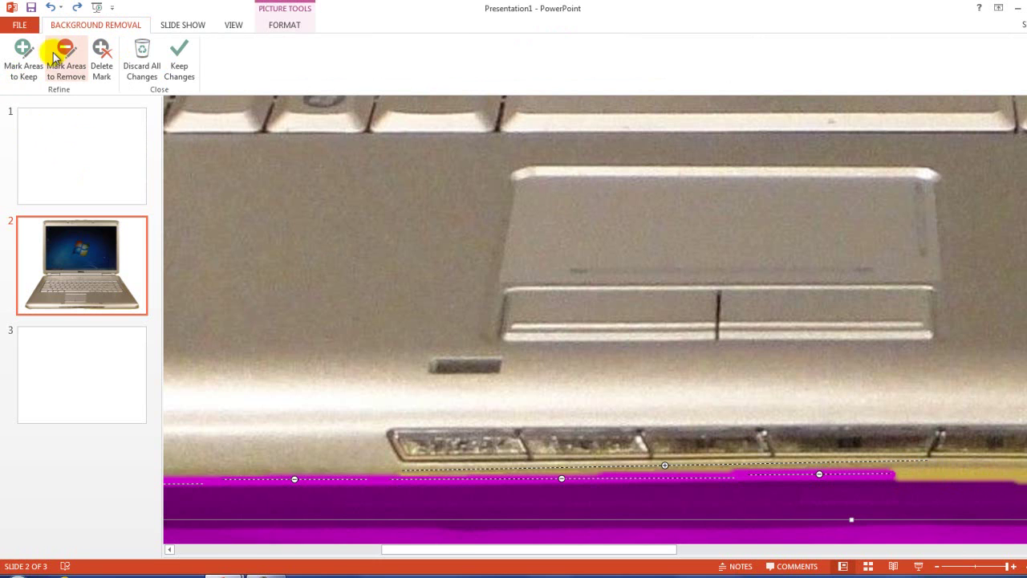
left_click_drag(845, 469, 1026, 480)
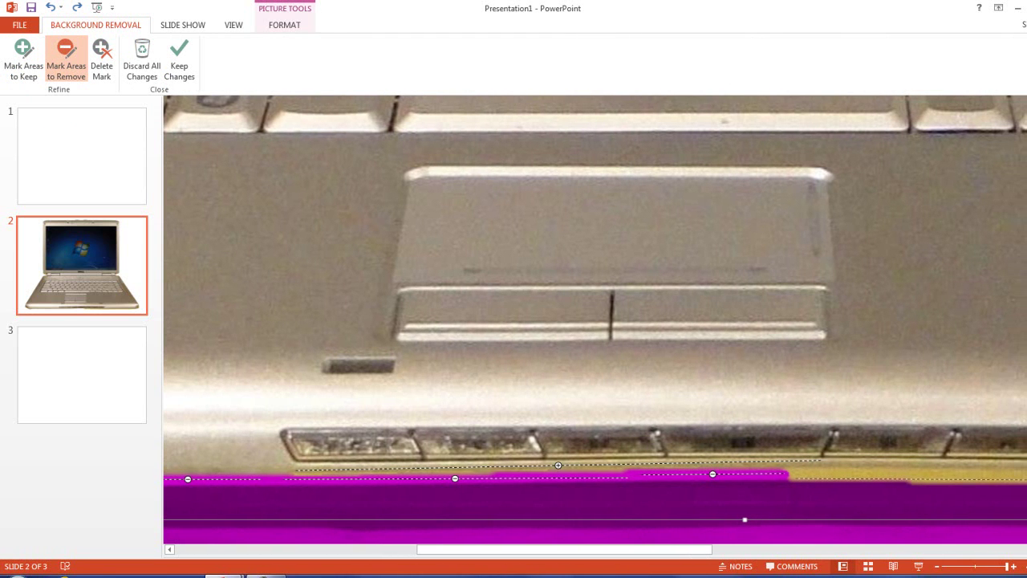
left_click_drag(1026, 480, 1026, 480)
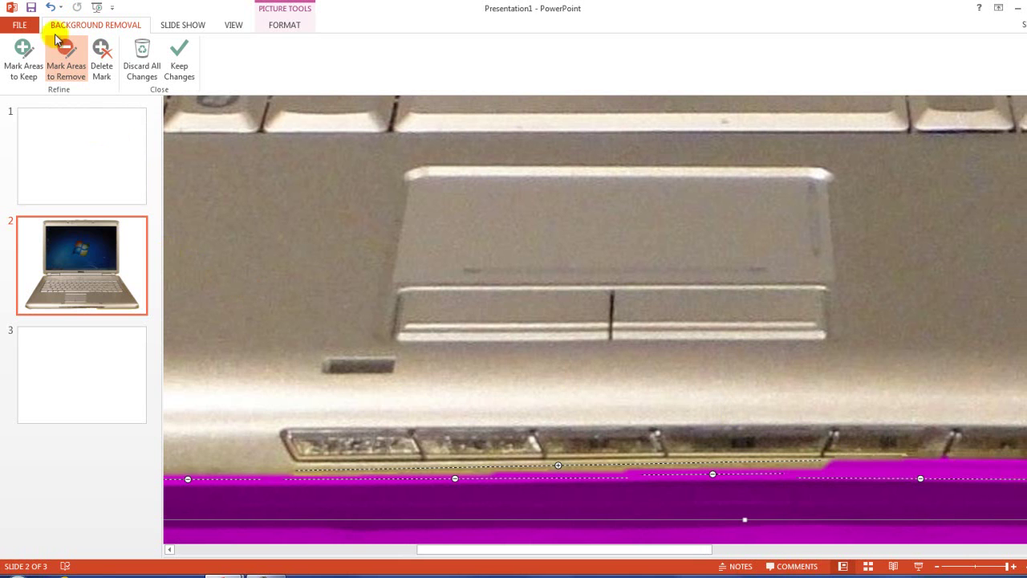
left_click(13, 58)
mouse_move(903, 469)
left_mouse_down()
mouse_move(832, 459)
mouse_move(1026, 465)
left_mouse_up()
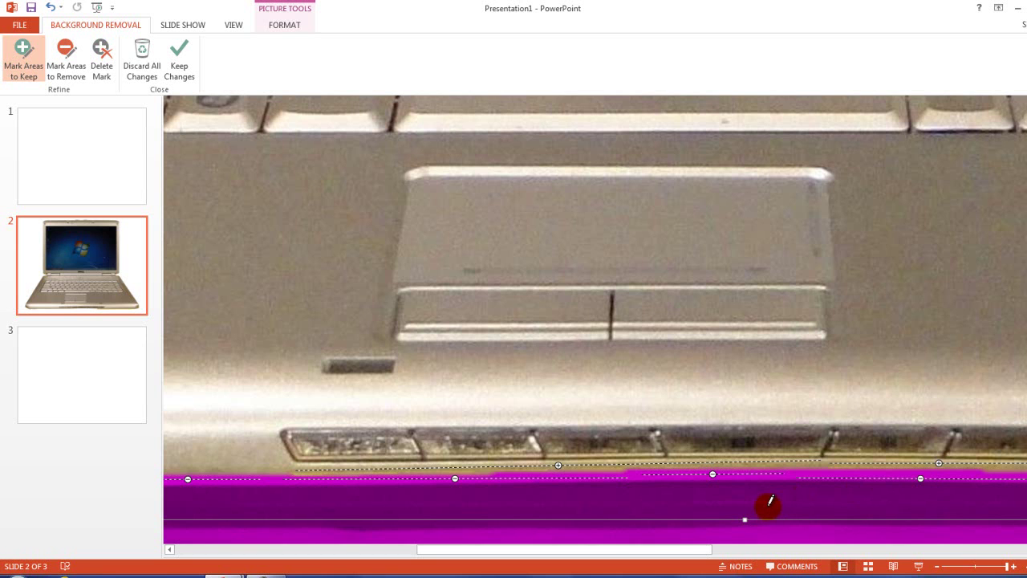
Step: Mark the yellow strip from the last media button rightward for removal, and mark the thin edge directly beneath that button to keep
left_click_drag(647, 551, 794, 555)
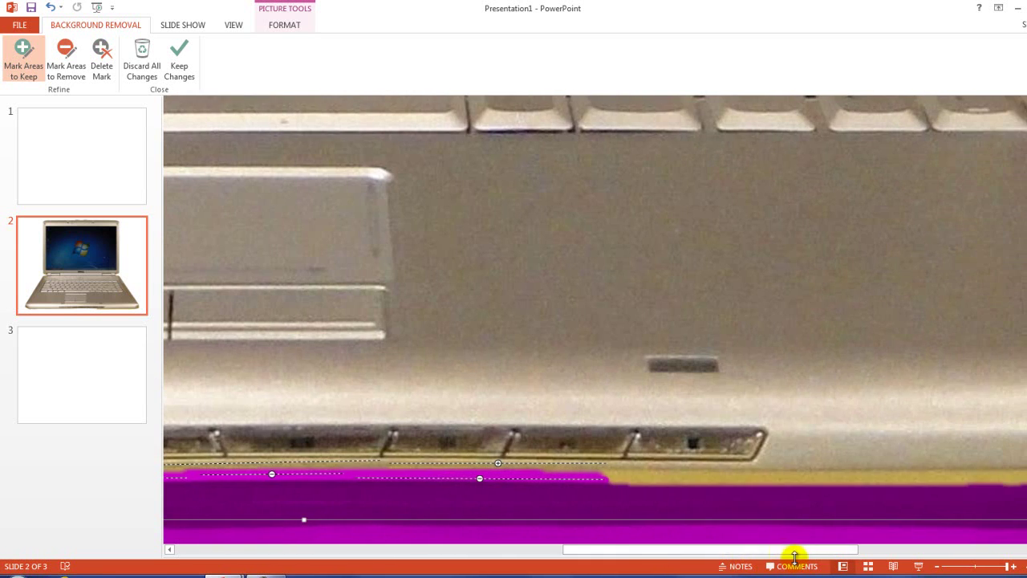
left_click(61, 52)
left_click_drag(607, 472, 1023, 479)
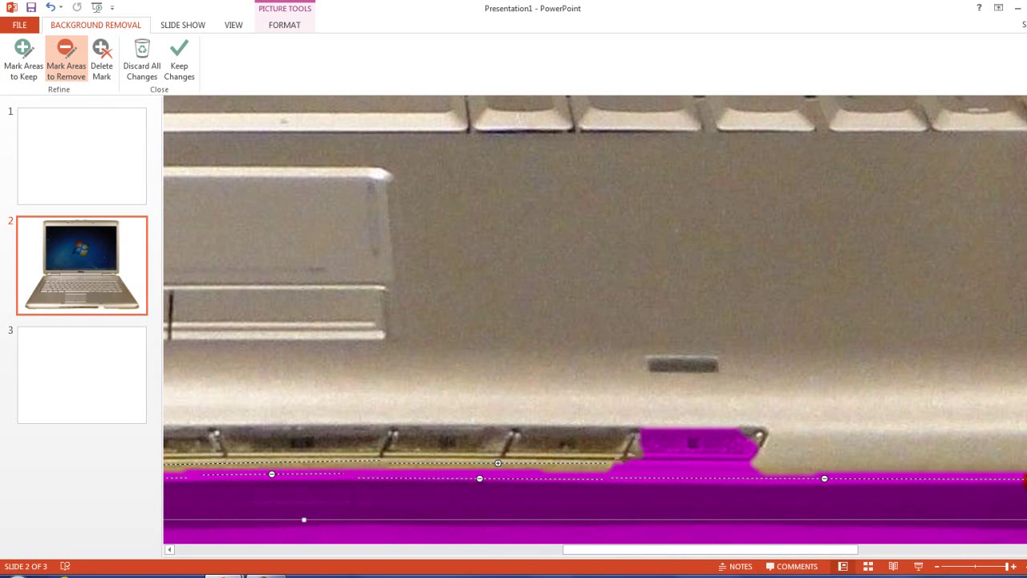
left_click(19, 70)
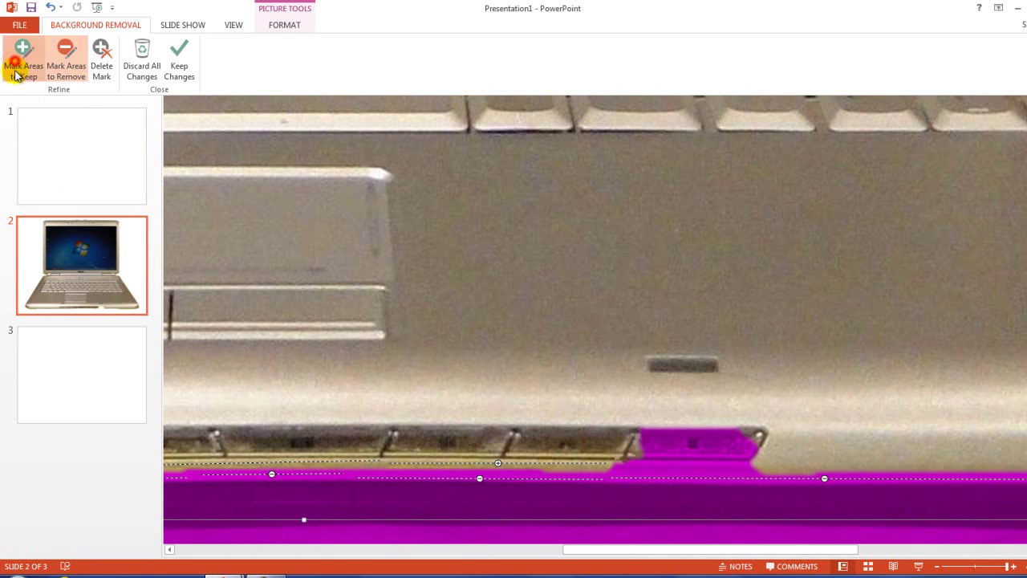
left_click_drag(615, 466, 754, 463)
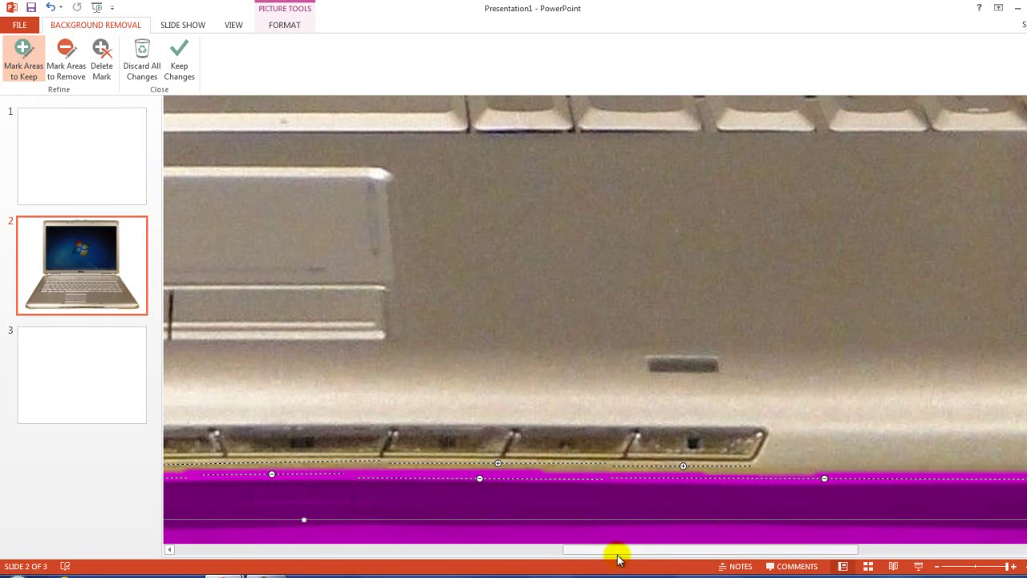
Step: Mark the remaining yellow strip up to the base's front right corner for removal, and mark the rounded corner edge to keep
left_click_drag(618, 550, 807, 550)
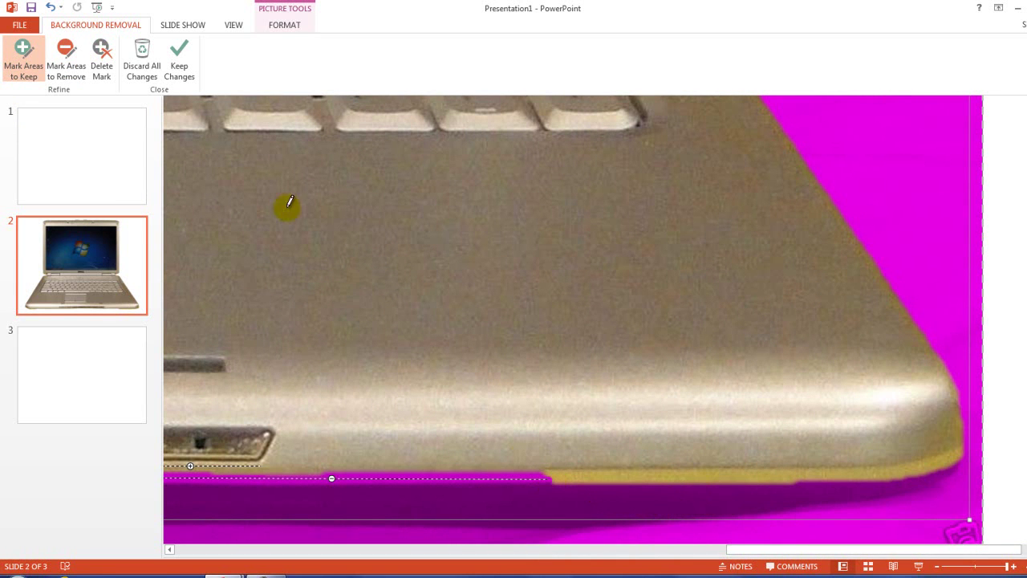
left_click(66, 58)
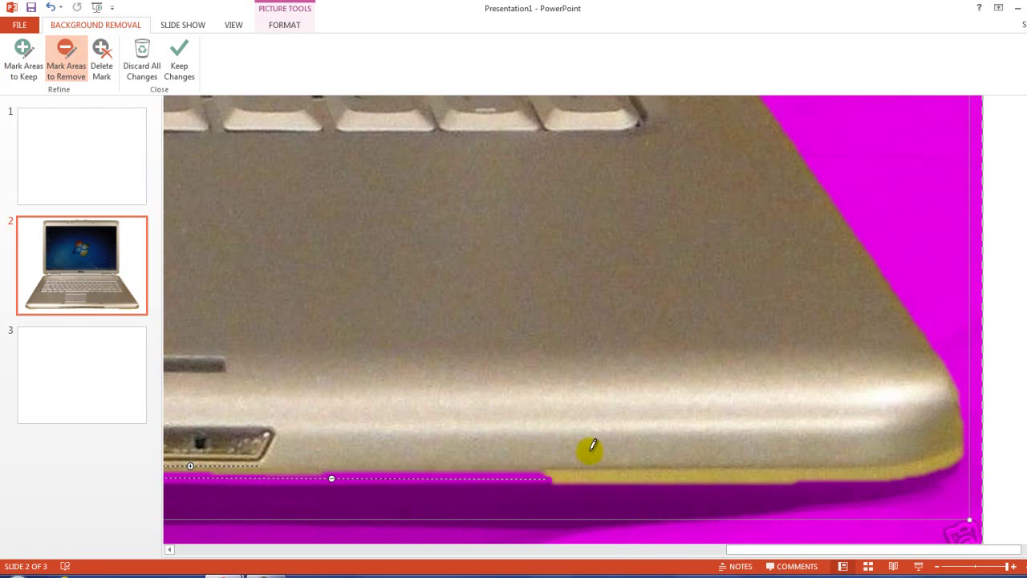
left_click(551, 478)
mouse_move(598, 472)
left_mouse_down()
mouse_move(840, 459)
mouse_move(923, 469)
mouse_move(958, 458)
mouse_move(934, 474)
mouse_move(960, 450)
left_mouse_up()
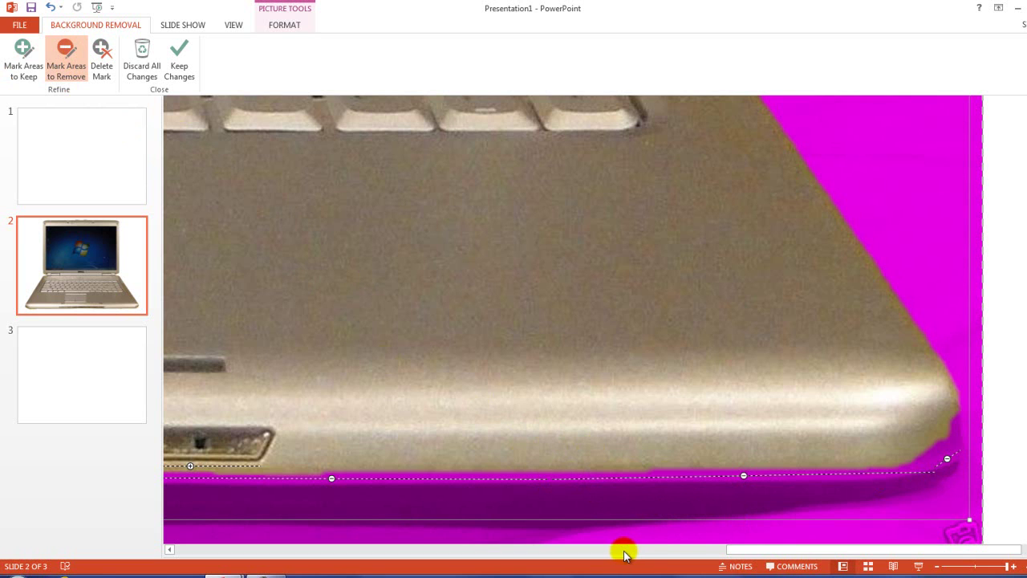
left_click(22, 58)
mouse_move(947, 457)
left_mouse_down()
mouse_move(911, 458)
mouse_move(958, 431)
left_mouse_up()
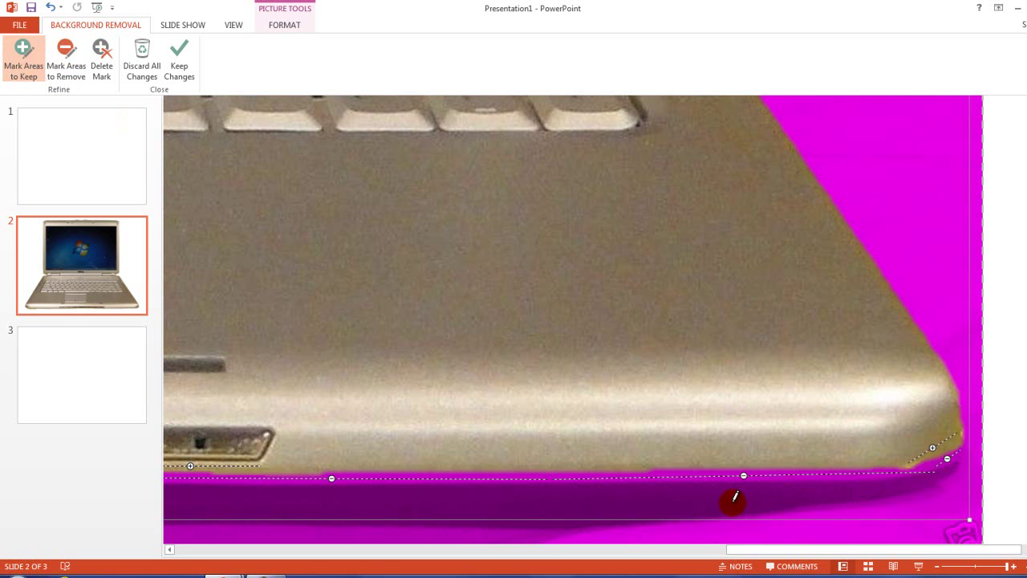
Step: Keep the background removal changes, deselect the laptop picture and review it on the slide
scroll(735, 499, "down", 5)
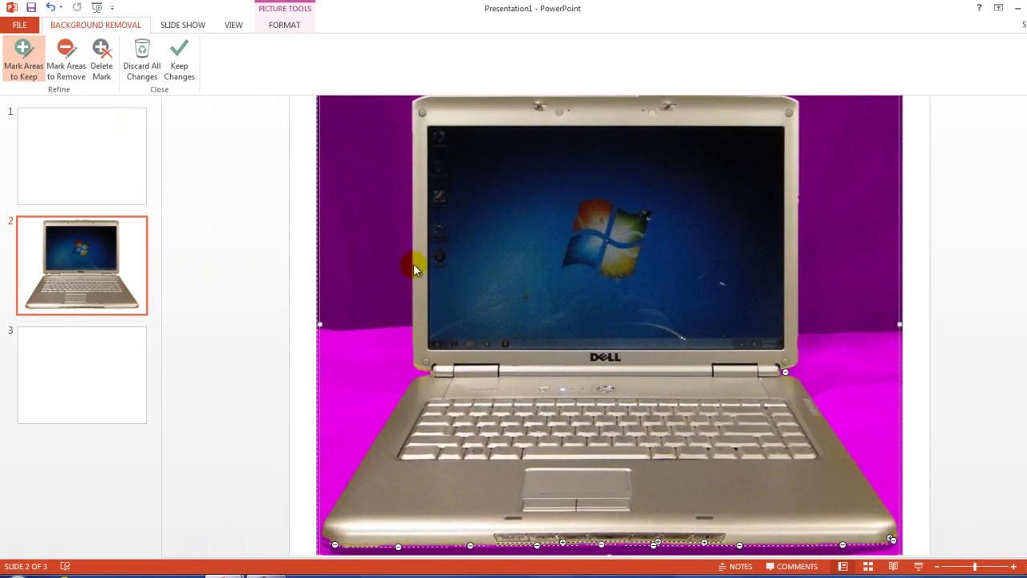
left_click(179, 61)
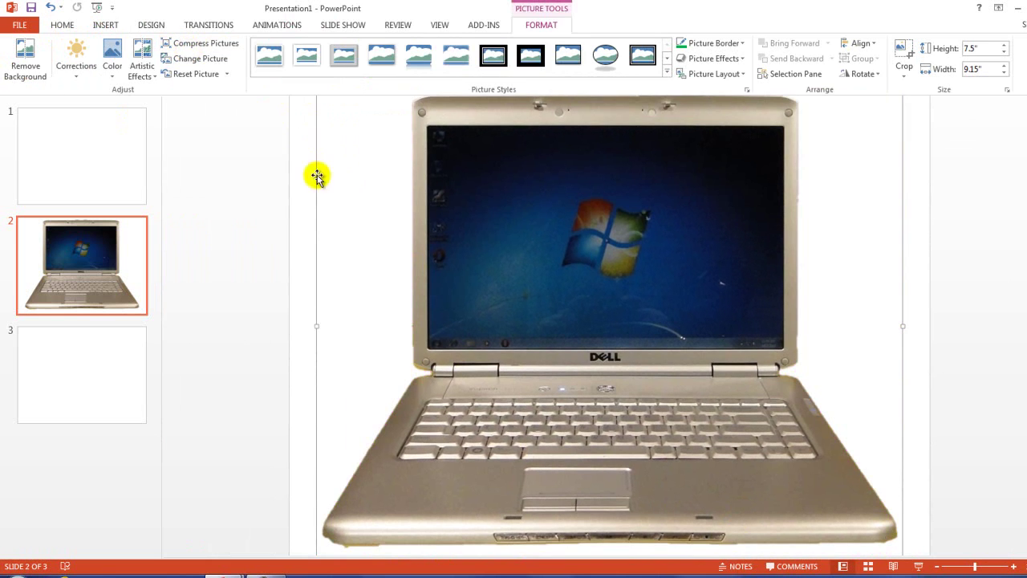
scroll(346, 230, "down", 3)
scroll(350, 235, "up", 2)
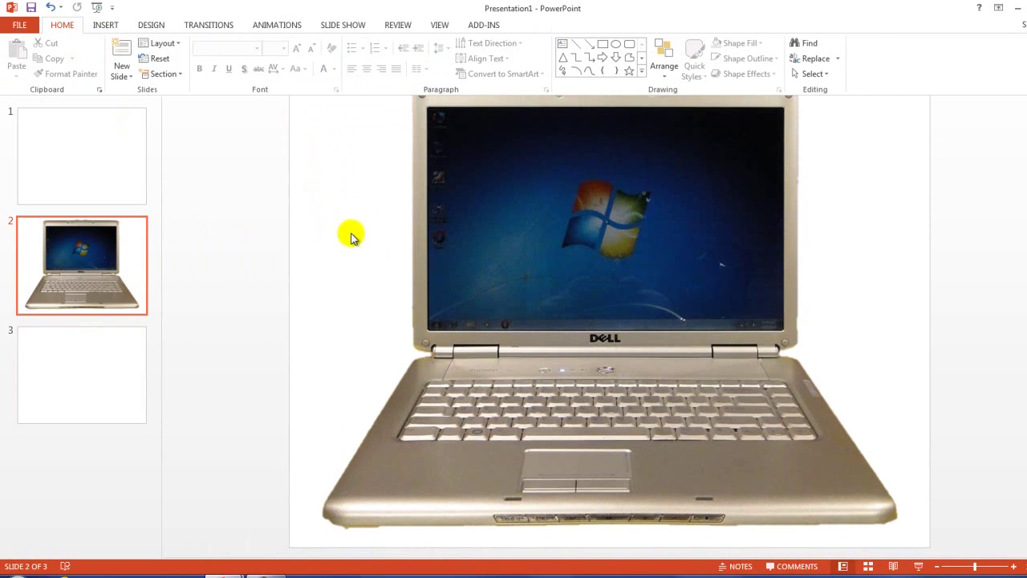